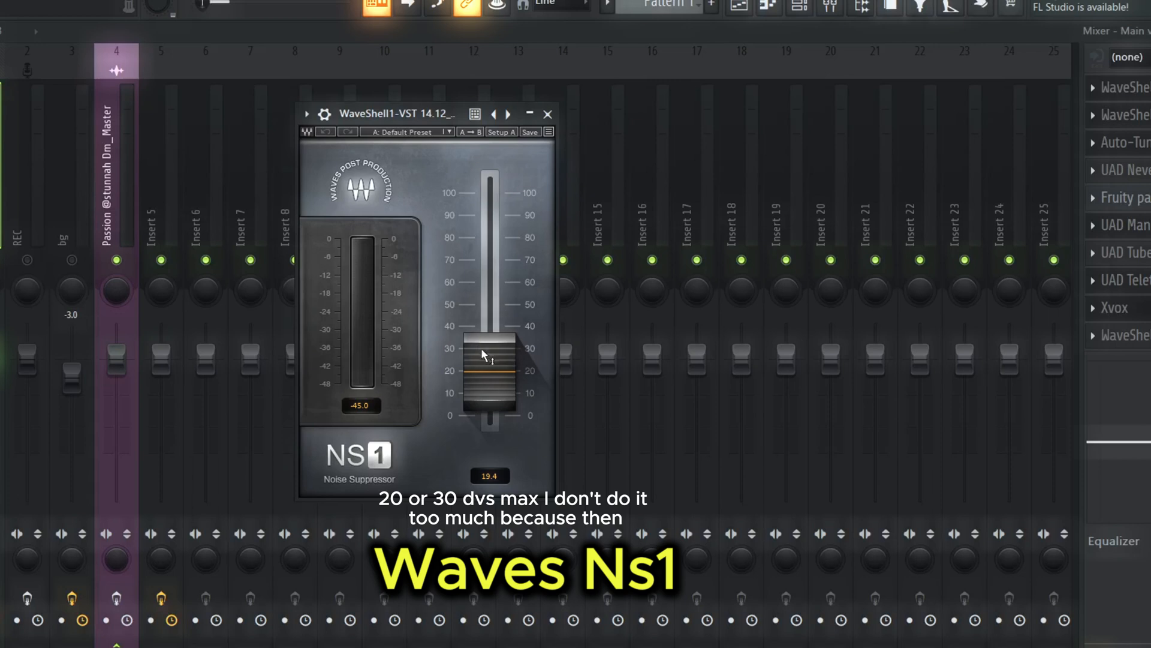
Open the Waves Tune plugin in the second effect slot of Main vocals and reposition its window
{"action": "left_click_drag", "start_coordinate": [480, 347], "coordinate": [481, 349]}
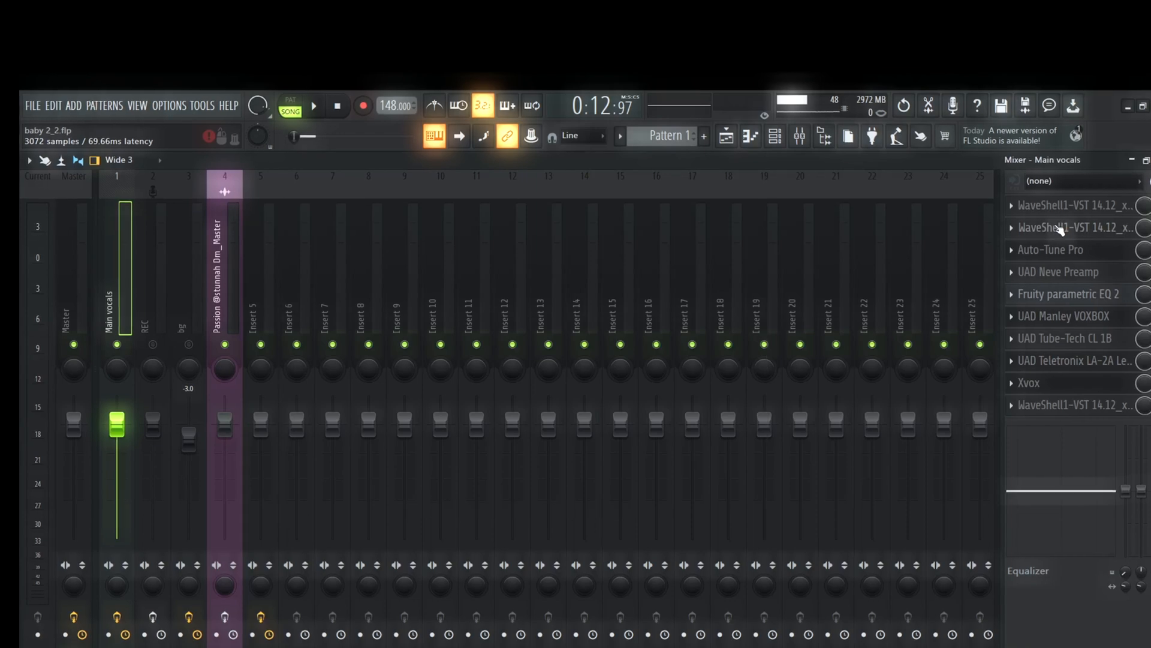
{"action": "left_click", "coordinate": [1060, 228]}
{"action": "left_click_drag", "start_coordinate": [587, 164], "coordinate": [616, 160]}
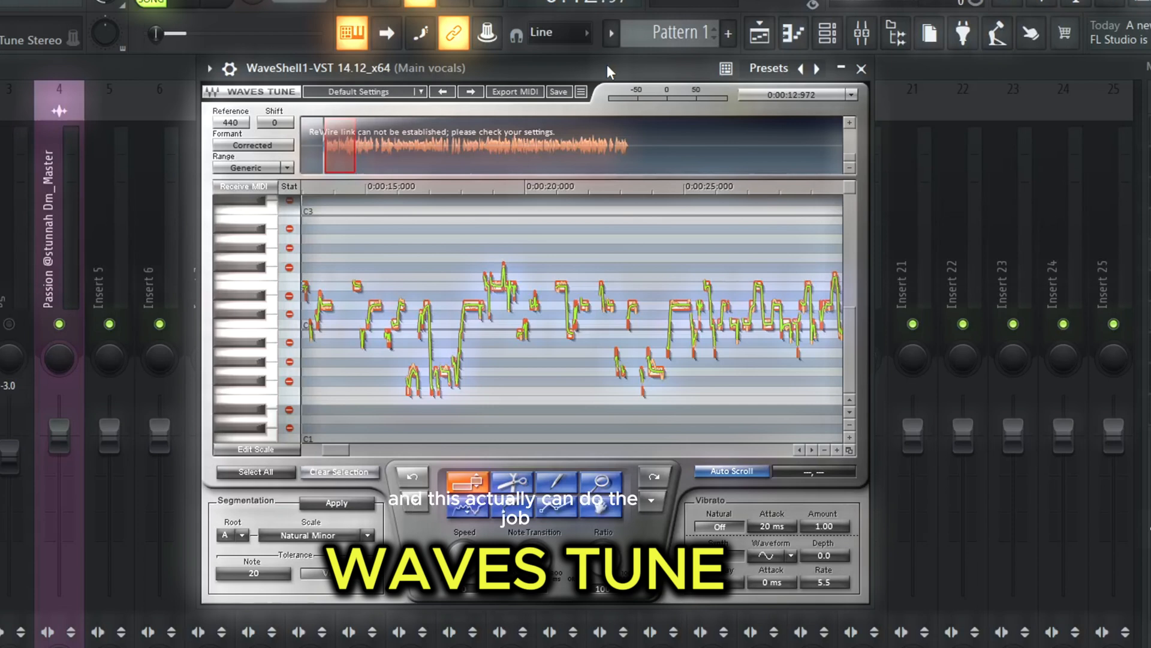
{"action": "left_click_drag", "start_coordinate": [607, 66], "coordinate": [645, 52]}
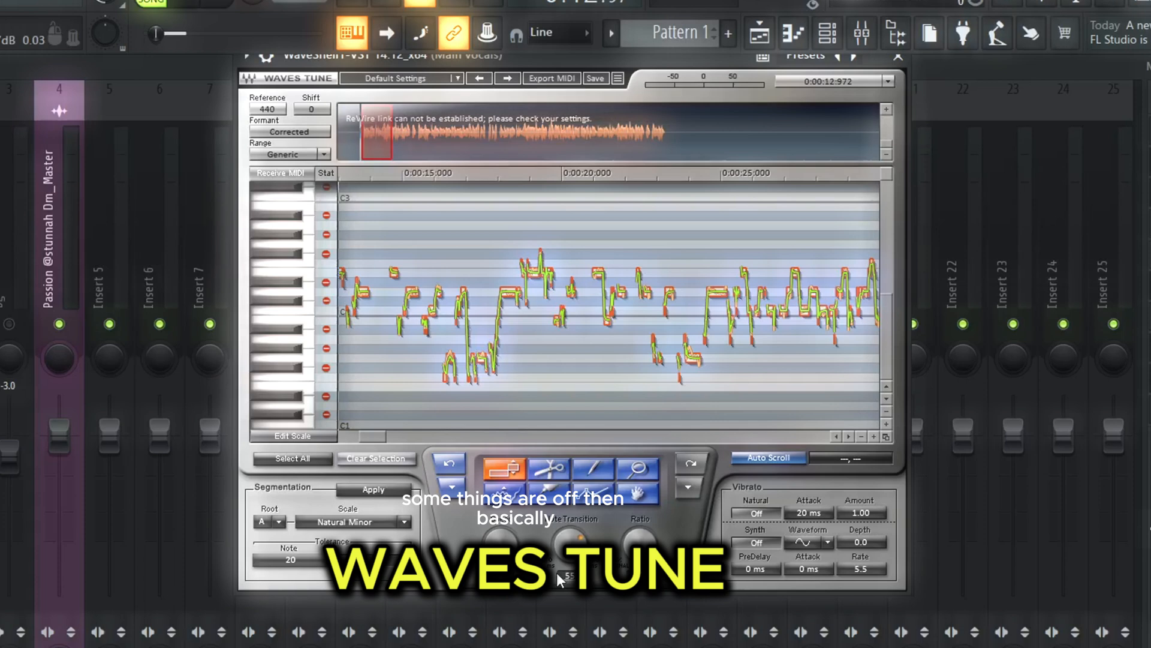
Zoom in on the detected vocal notes in Waves Tune and switch back to the note editing tool
{"action": "left_click", "coordinate": [640, 473]}
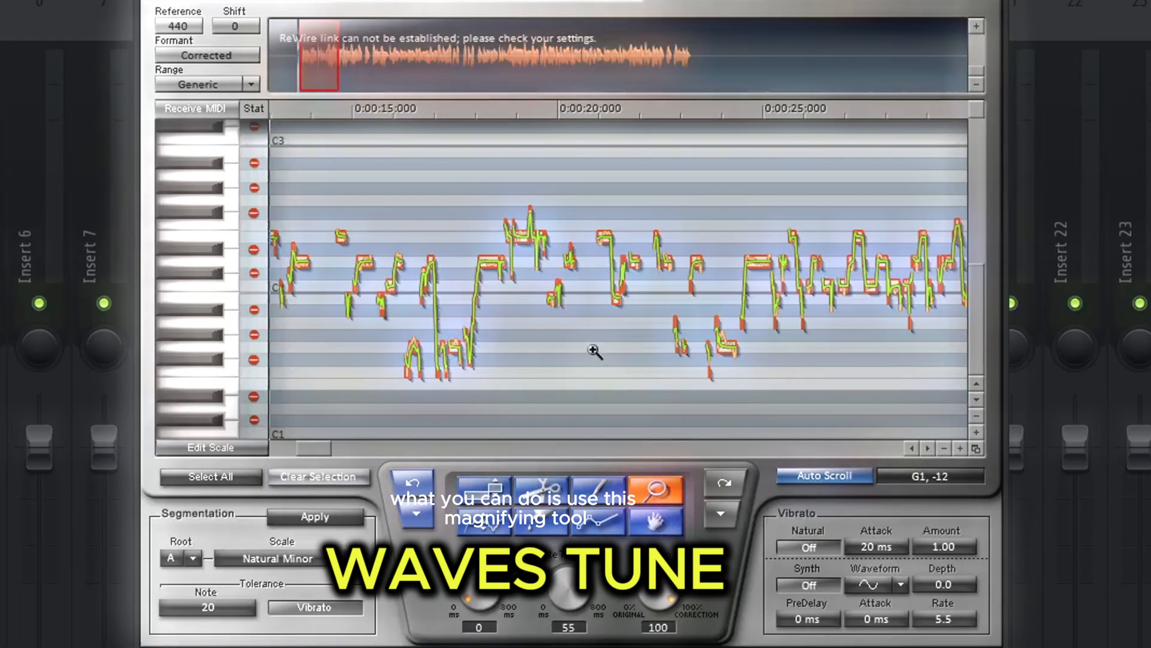
{"action": "left_click", "coordinate": [594, 351]}
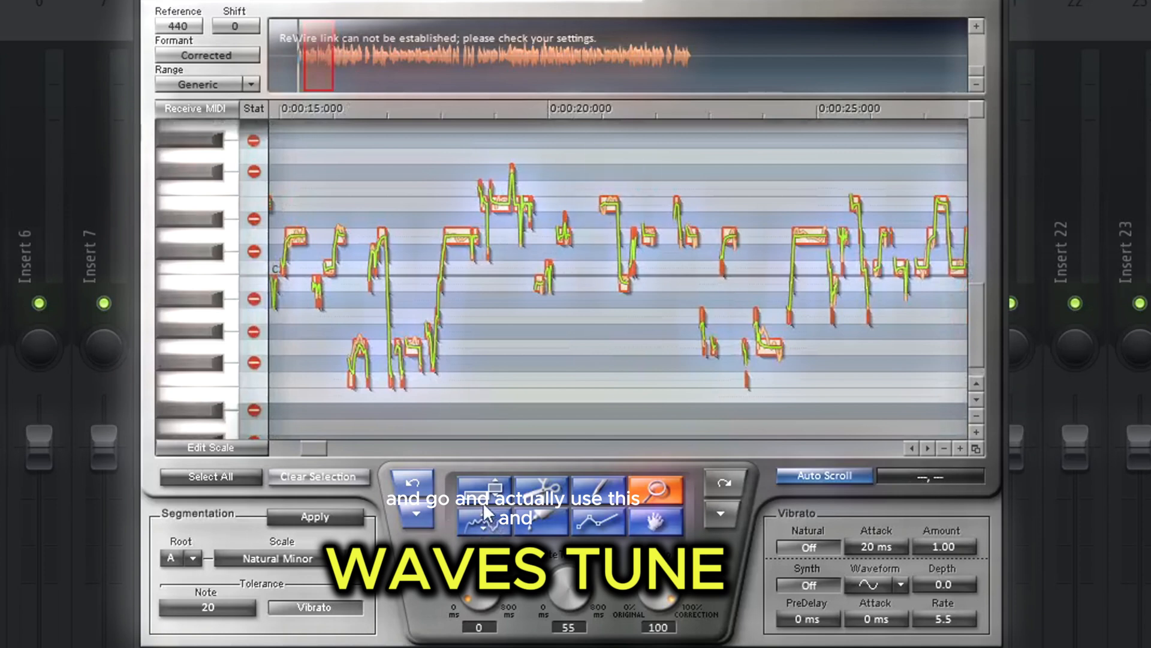
{"action": "left_click", "coordinate": [484, 478]}
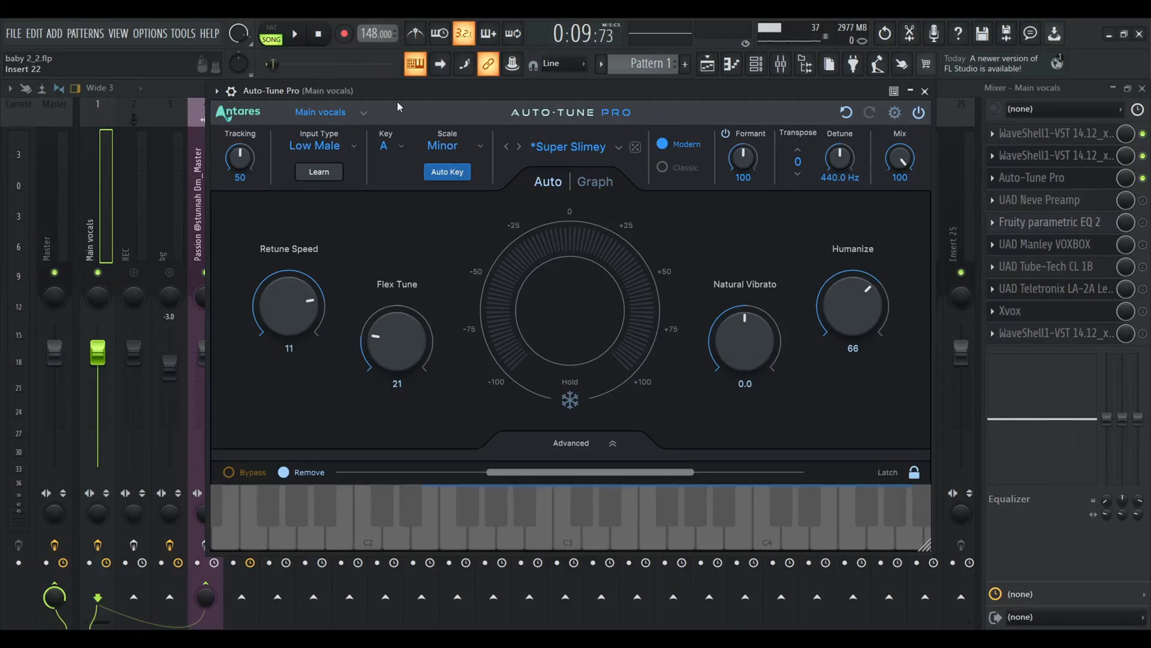
Play the song to hear the main vocals through Auto-Tune Pro and stop playback
{"action": "key", "text": "space"}
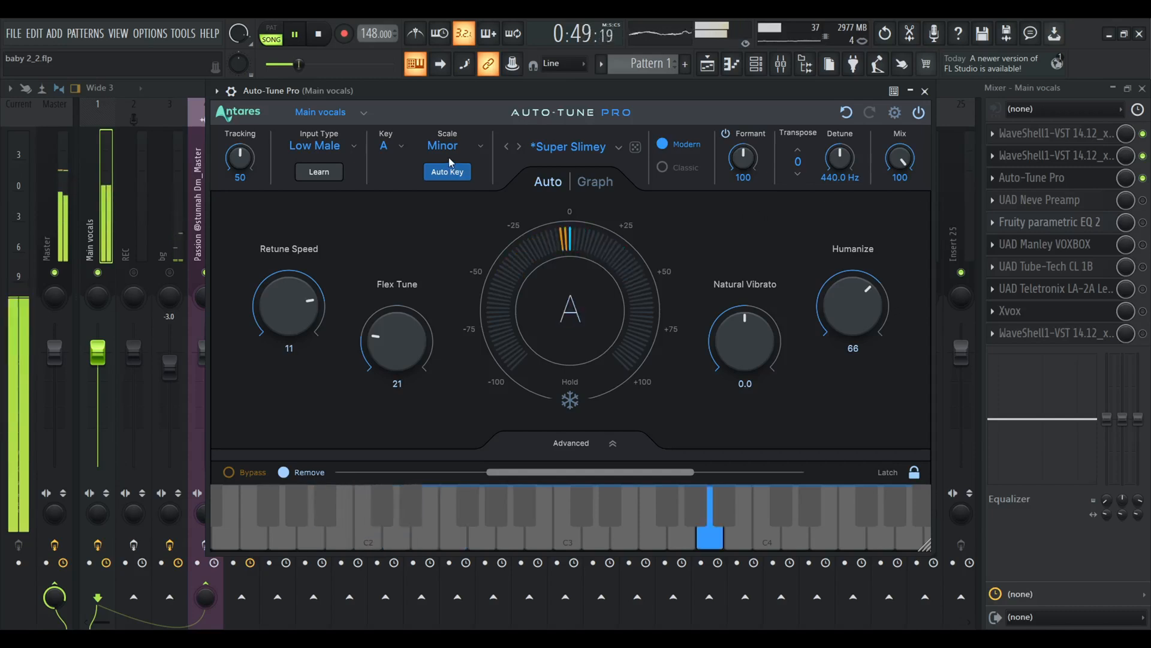
{"action": "left_click", "coordinate": [321, 37]}
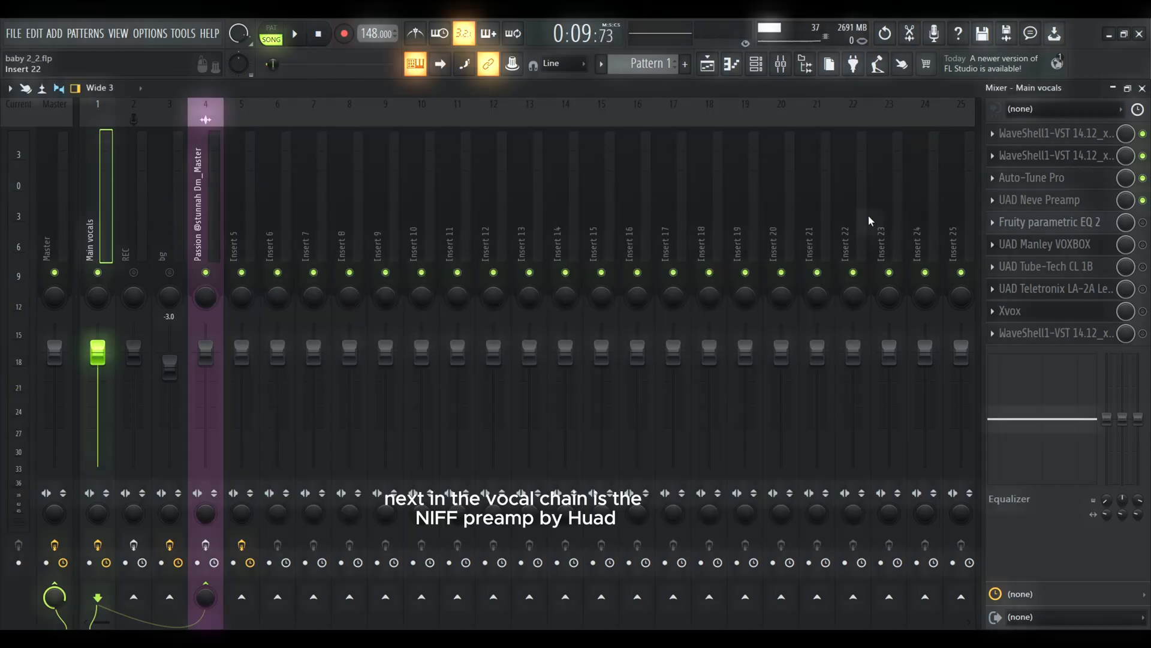
Review the UAD Neve Preamp settings on the Main vocals track and close its window
{"action": "left_click", "coordinate": [1024, 203]}
{"action": "left_click_drag", "start_coordinate": [271, 249], "coordinate": [408, 199]}
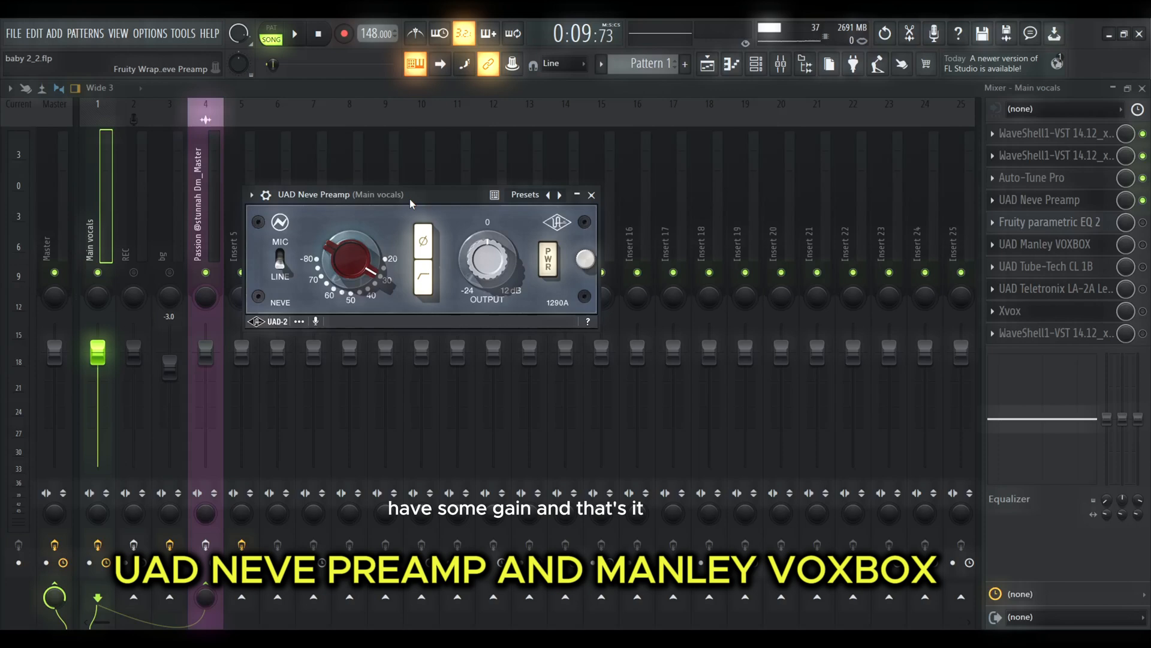
{"action": "left_click", "coordinate": [590, 197]}
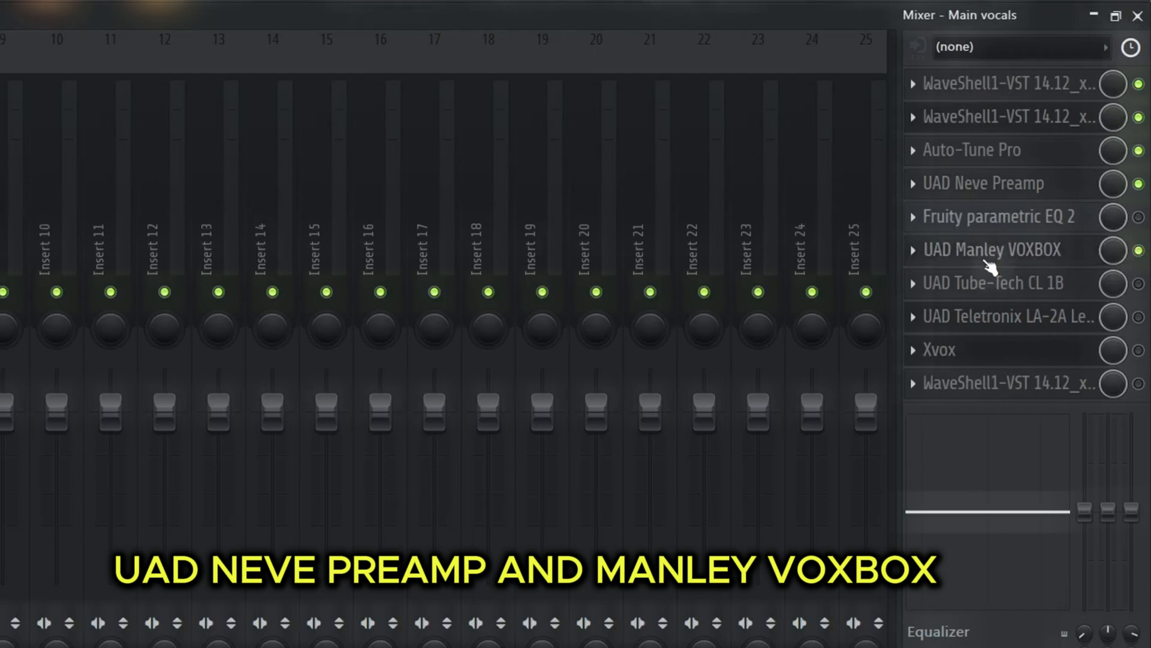
Review the UAD Manley VOXBOX compressor, de-esser and EQ settings on Main vocals and close its window
{"action": "left_click", "coordinate": [990, 250]}
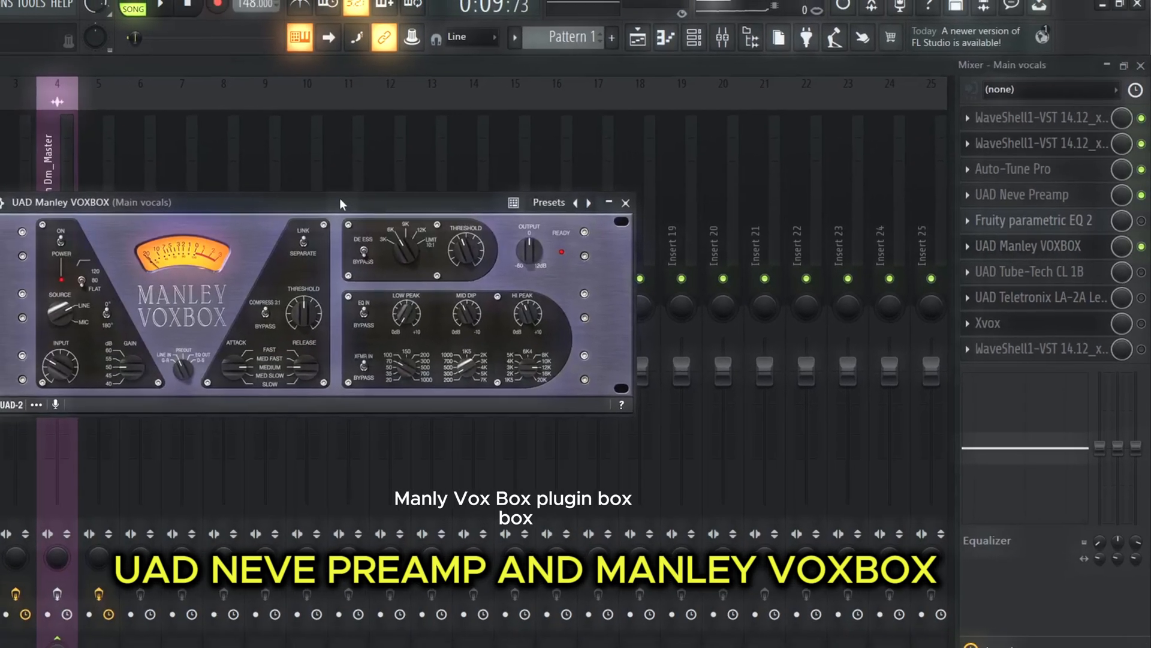
{"action": "left_click_drag", "start_coordinate": [278, 199], "coordinate": [357, 120]}
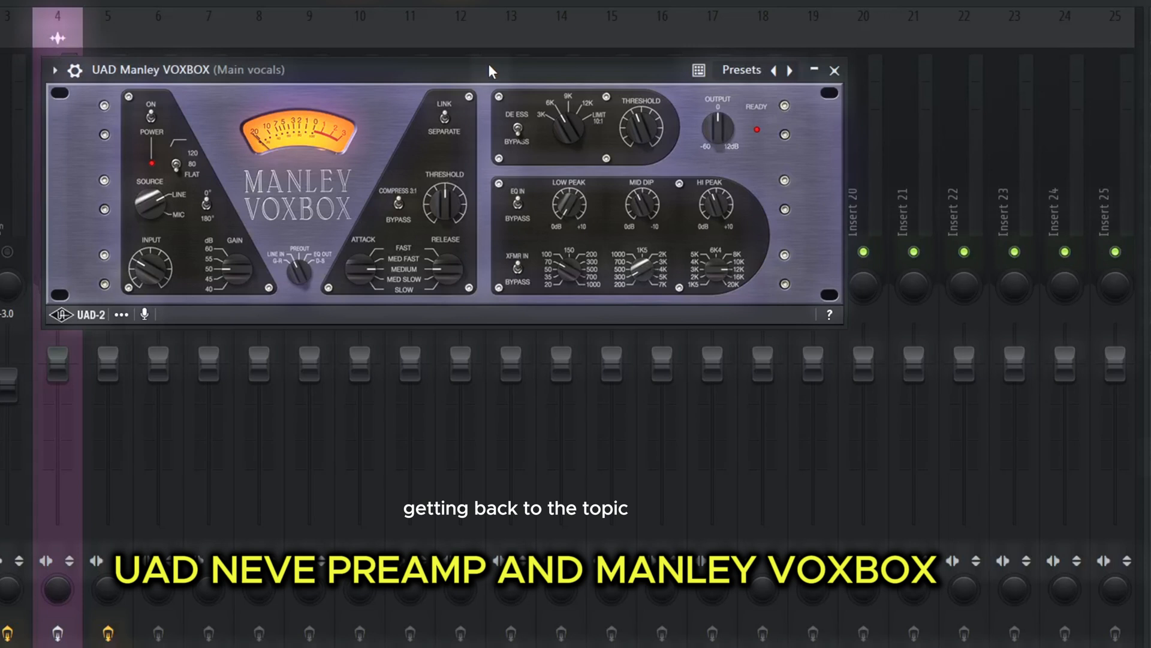
{"action": "left_click_drag", "start_coordinate": [488, 66], "coordinate": [486, 35]}
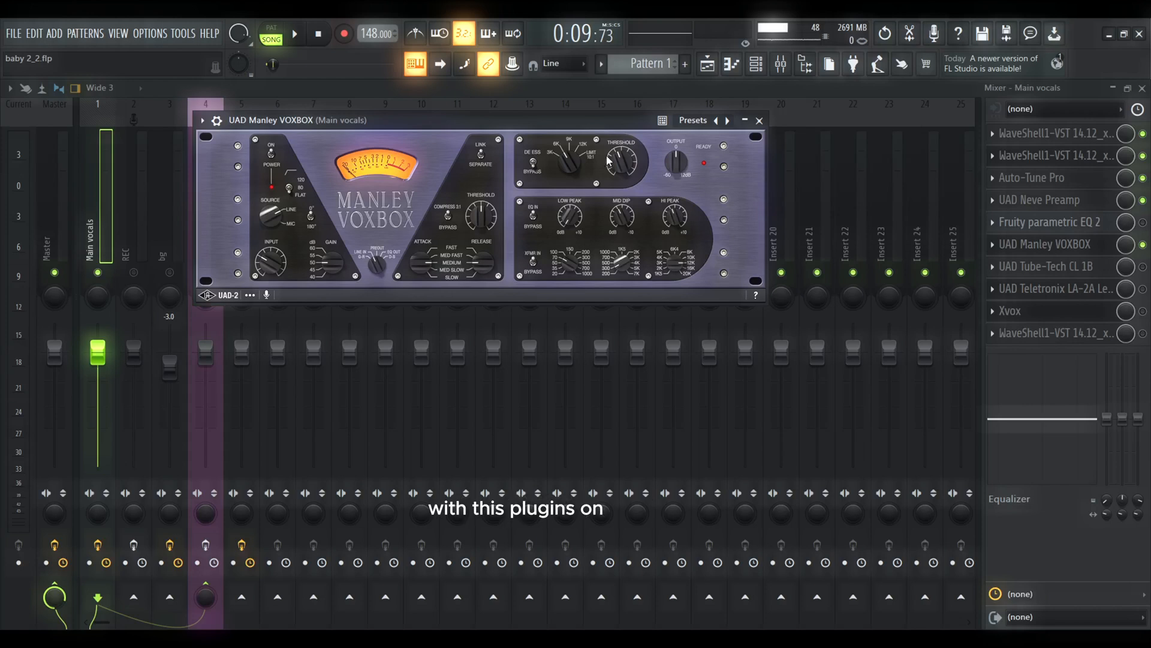
{"action": "left_click", "coordinate": [759, 121]}
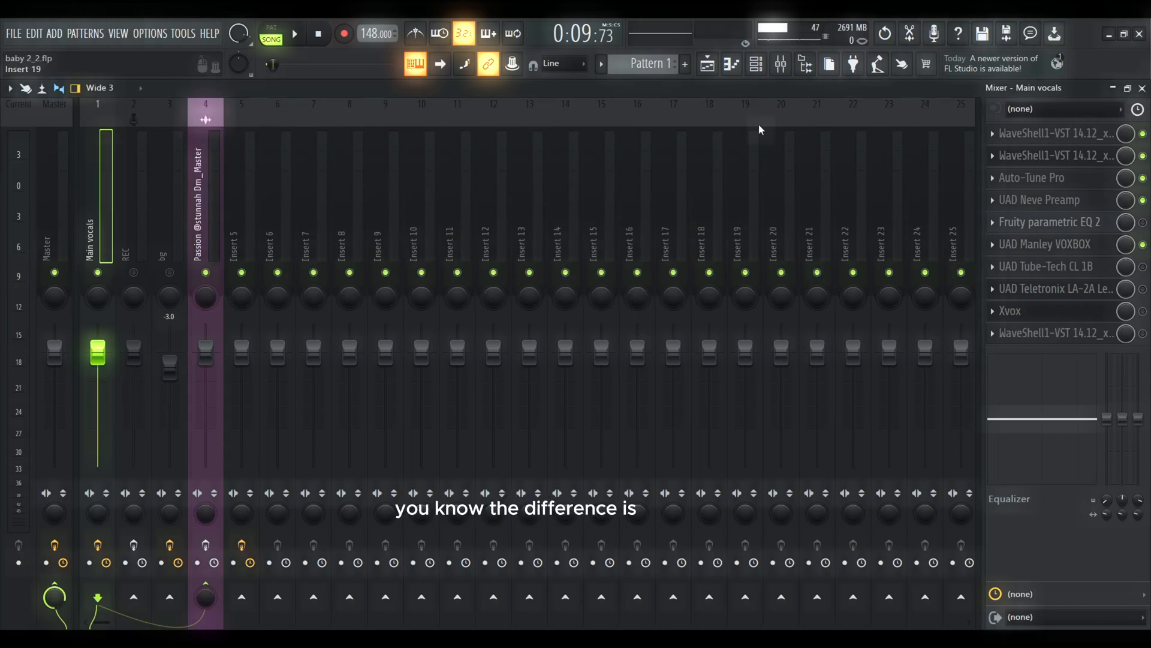
Play the song with the Neve Preamp and Manley VOXBOX active, view the VOXBOX meter, and stop playback
{"action": "key", "text": "space"}
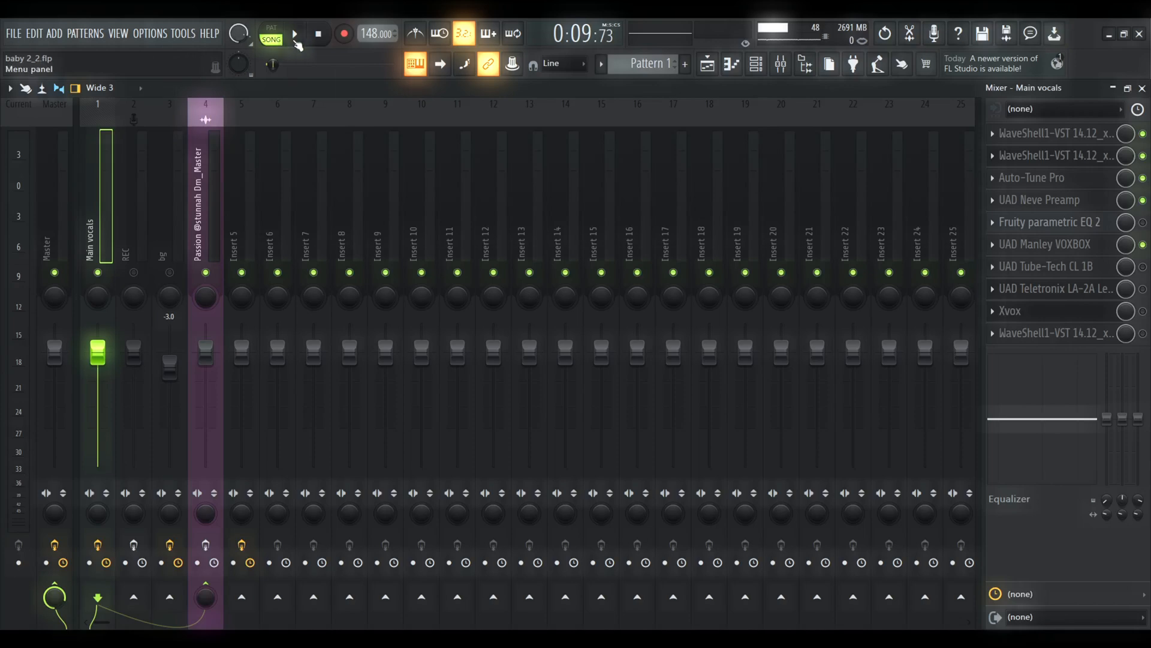
{"action": "left_click", "coordinate": [1049, 245]}
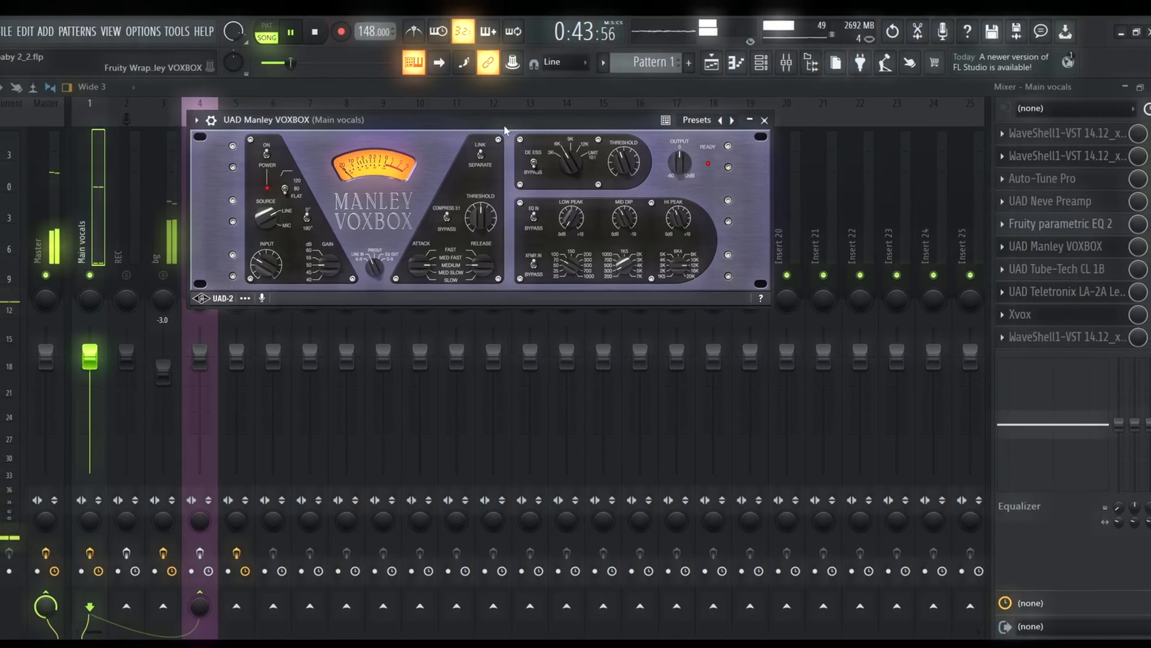
{"action": "left_click", "coordinate": [322, 36]}
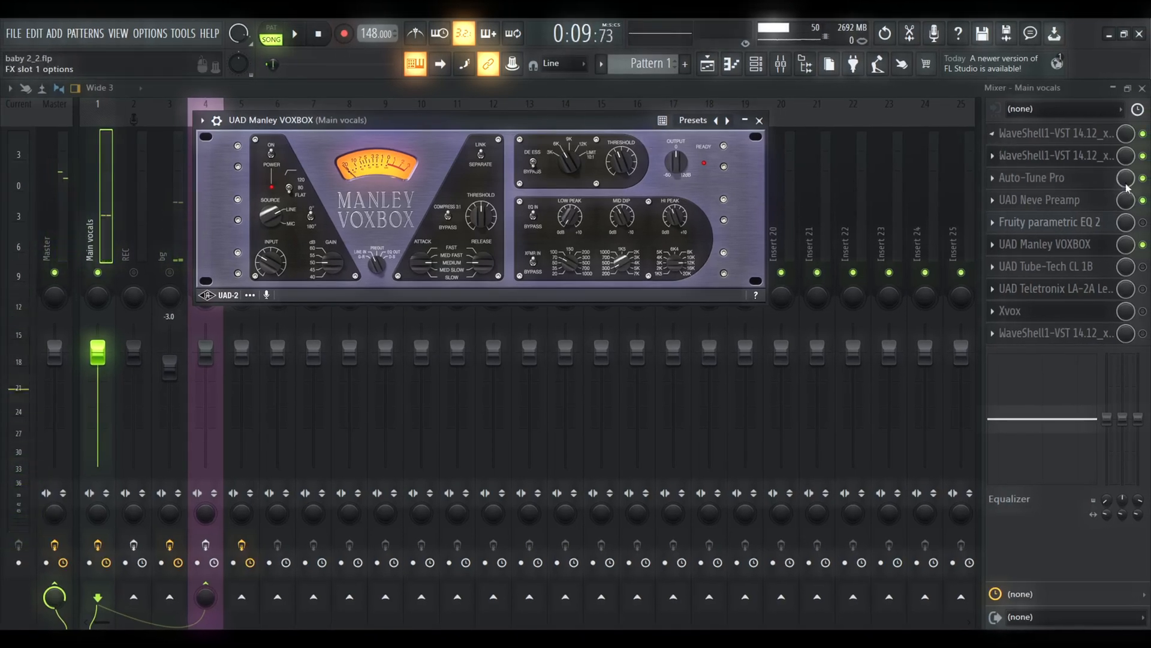
Disable the UAD Manley VOXBOX and UAD Neve Preamp on Main vocals and play the song without them
{"action": "left_click", "coordinate": [1144, 244]}
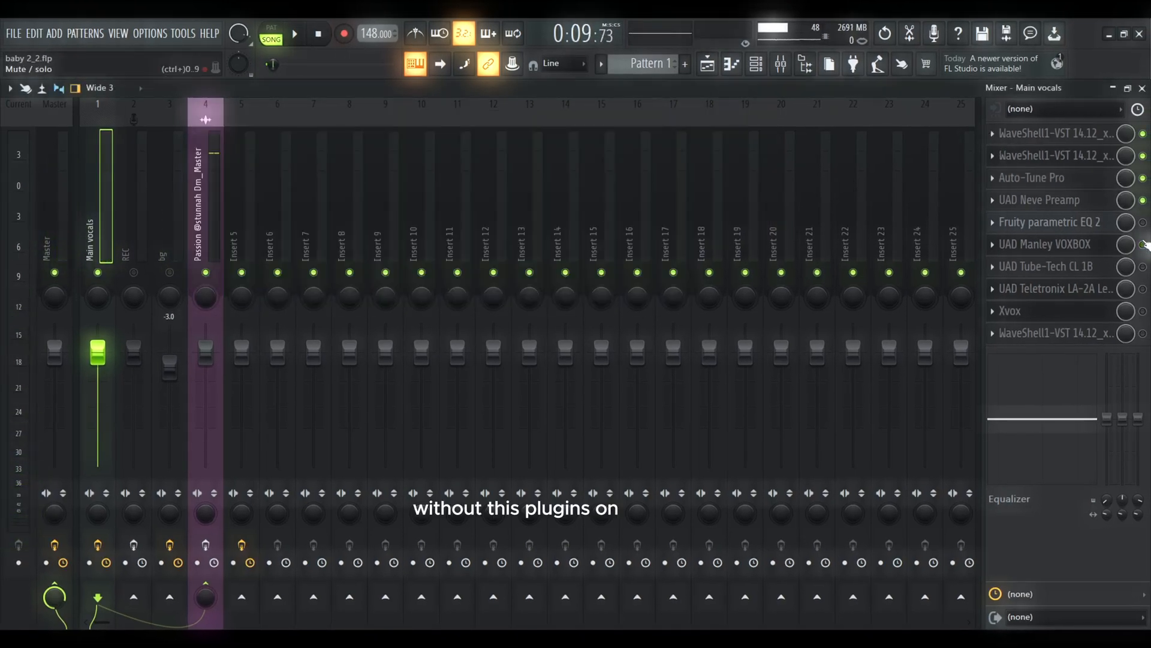
{"action": "left_click", "coordinate": [1143, 200]}
{"action": "key", "text": "space"}
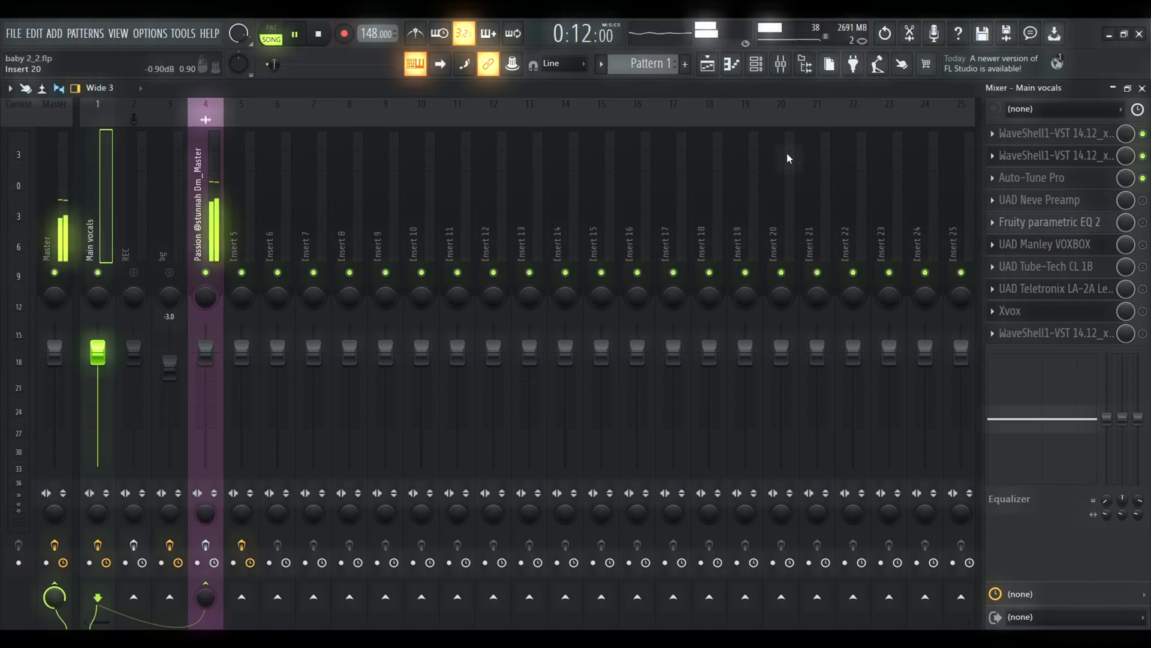
{"action": "left_click", "coordinate": [1051, 205]}
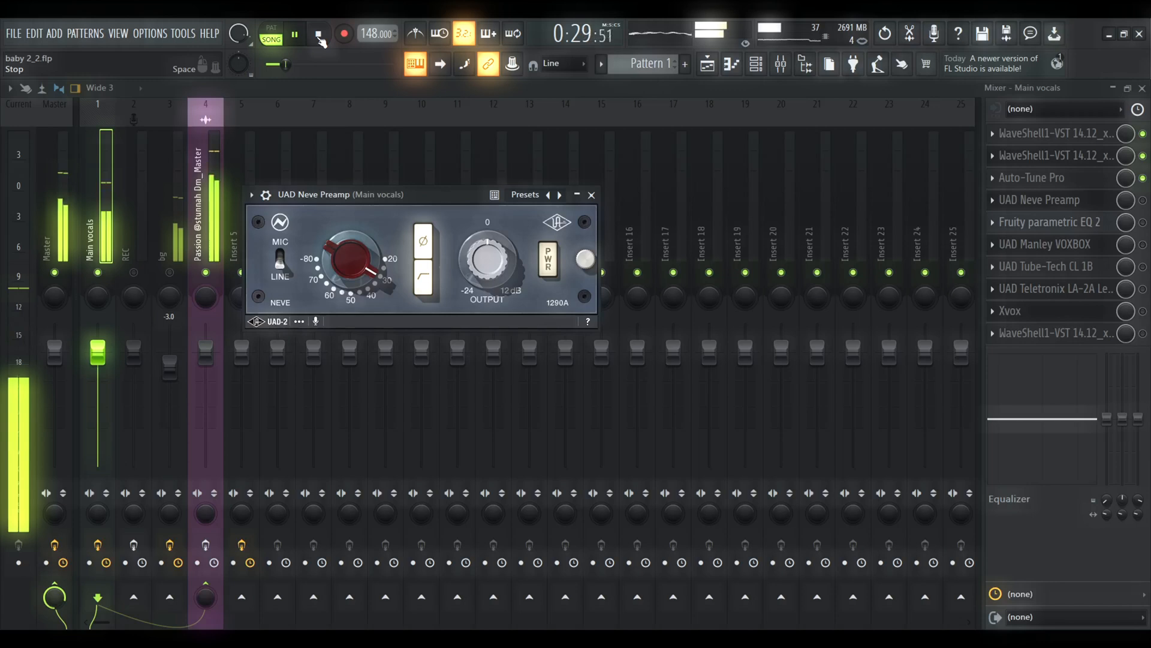
{"action": "left_click", "coordinate": [320, 36]}
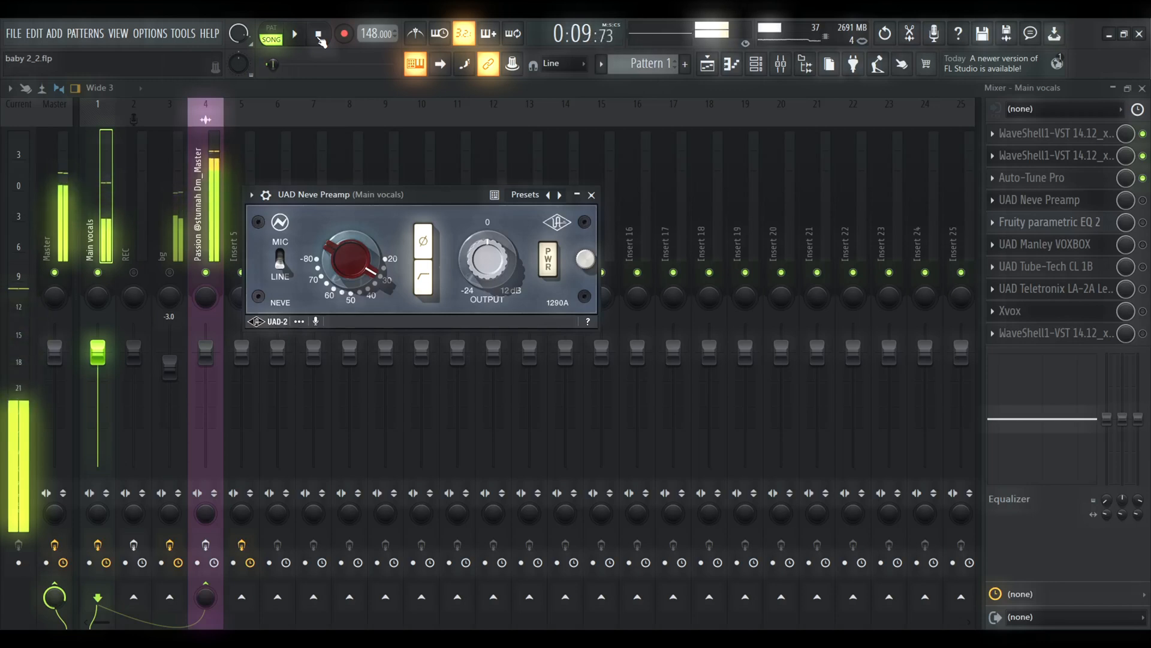
Re-enable the UAD Neve Preamp and UAD Manley VOXBOX on the Main vocals track
{"action": "left_click", "coordinate": [1143, 200]}
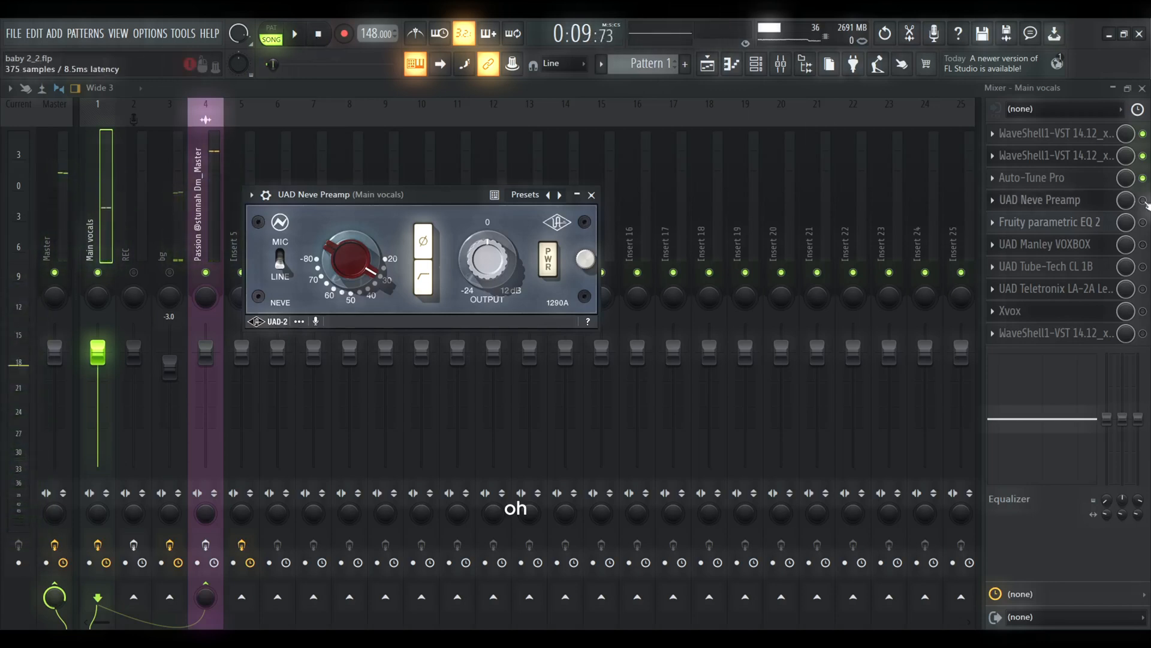
{"action": "left_click", "coordinate": [1143, 244]}
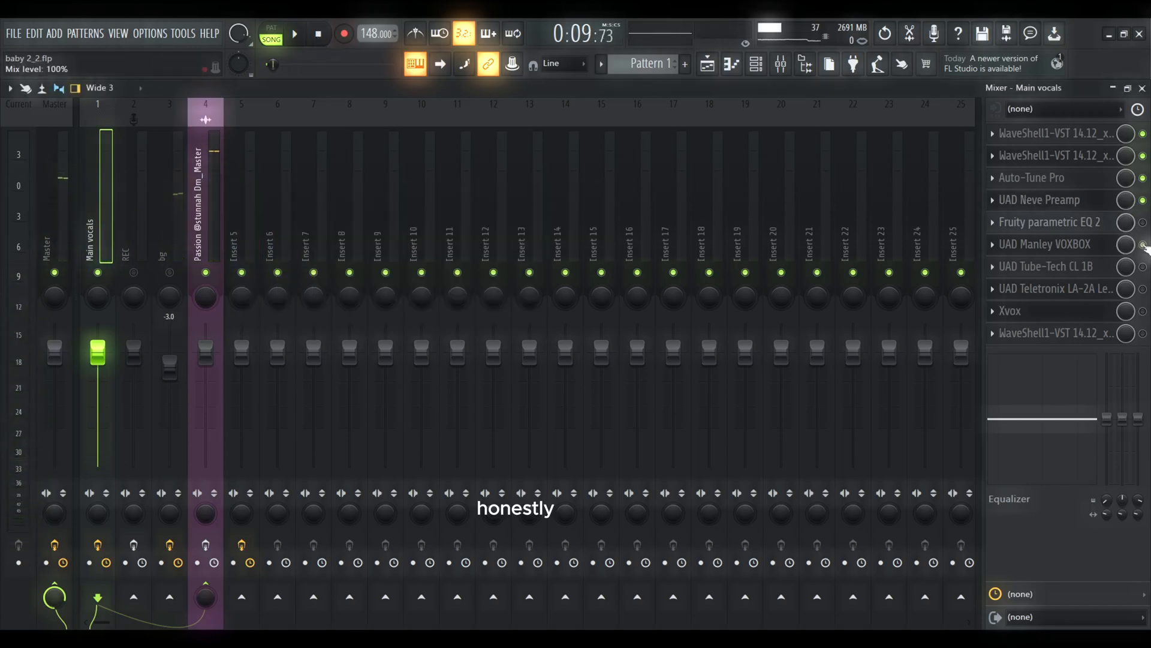
{"action": "left_click", "coordinate": [1071, 246]}
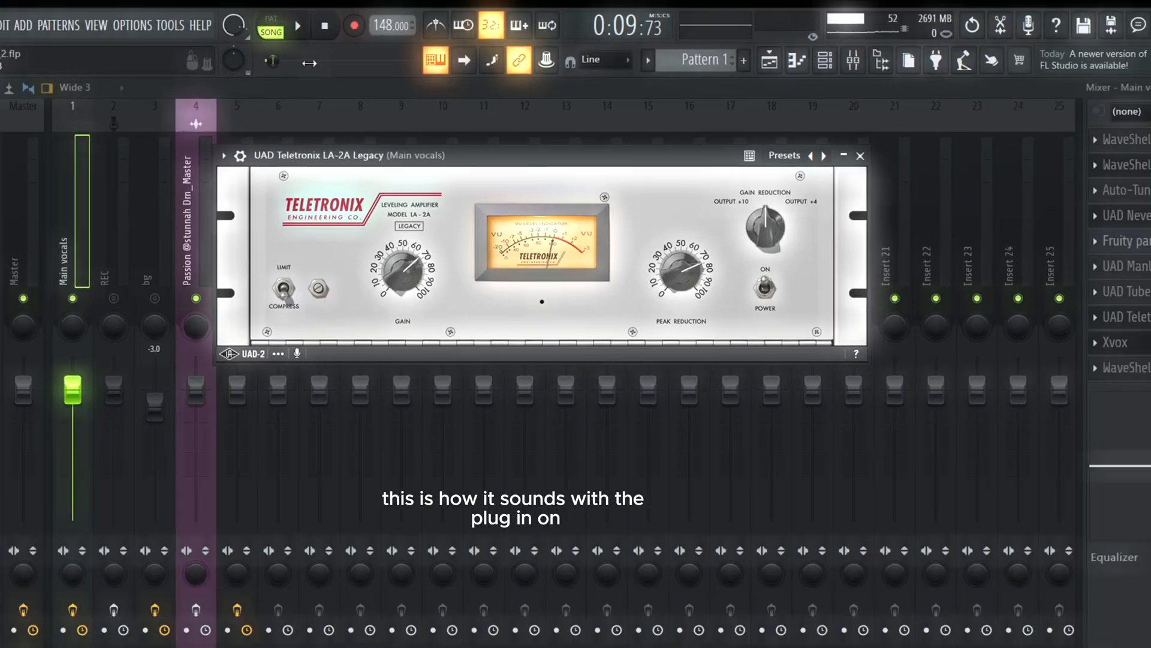
Play the song to hear the main vocals through the UAD Teletronix LA-2A Legacy and stop playback
{"action": "left_click", "coordinate": [305, 6]}
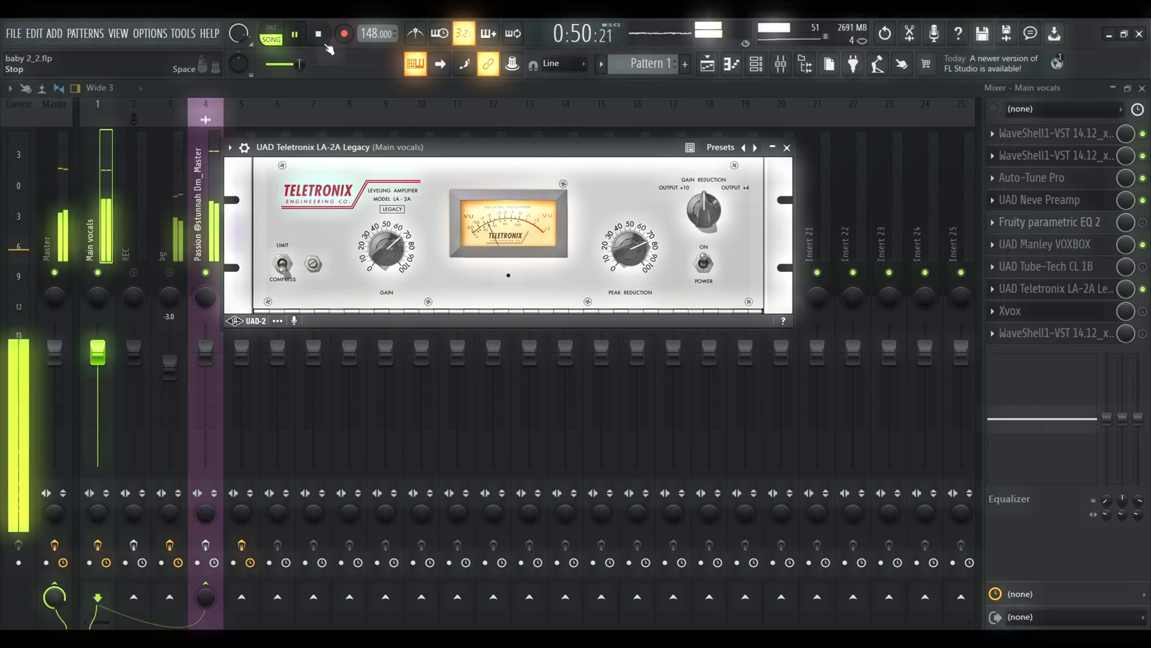
{"action": "left_click", "coordinate": [323, 41]}
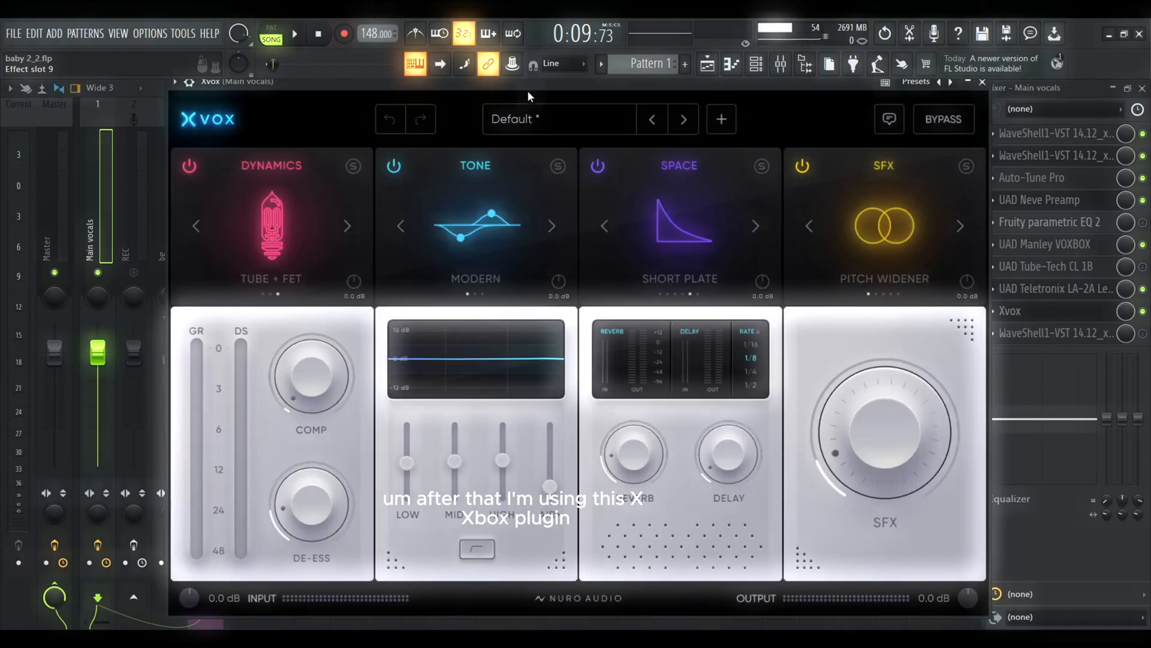
Reposition the Xvox window and play the song to hear the main vocals with the plugin on
{"action": "left_click_drag", "start_coordinate": [527, 90], "coordinate": [581, 68]}
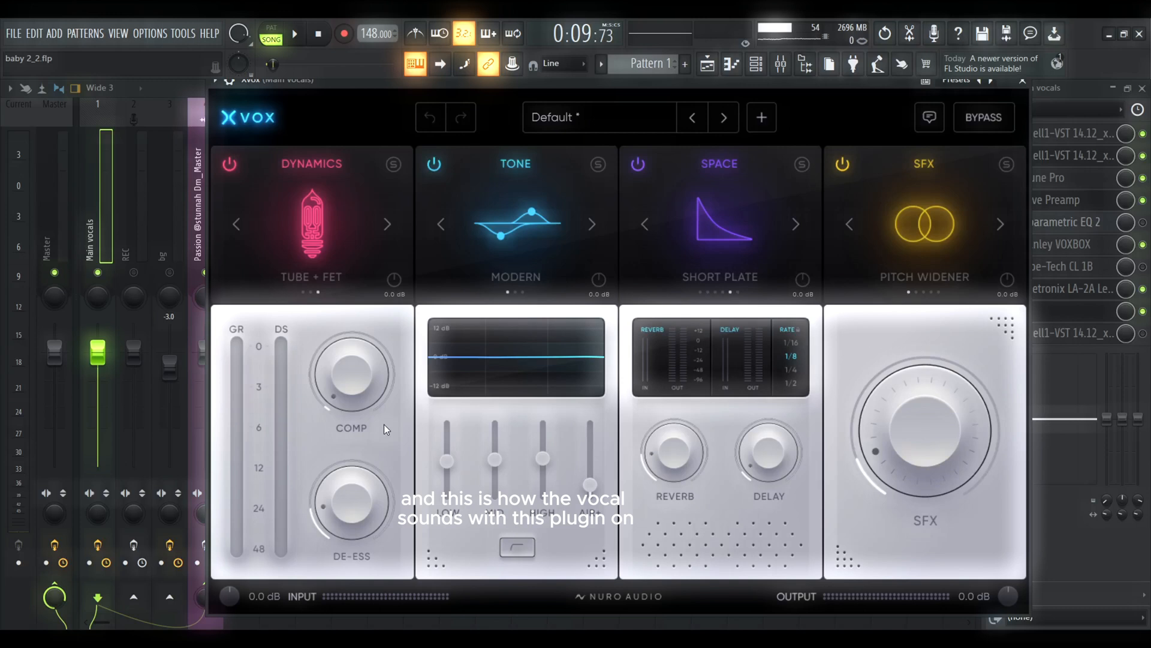
{"action": "left_click", "coordinate": [296, 34]}
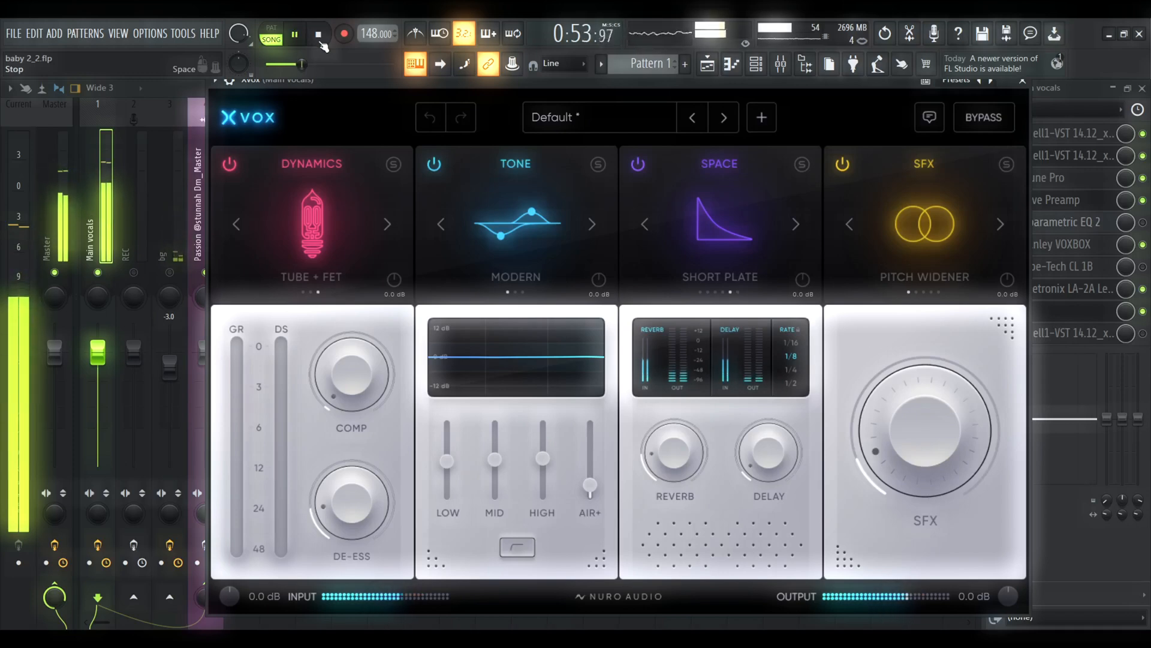
{"action": "left_click", "coordinate": [321, 42]}
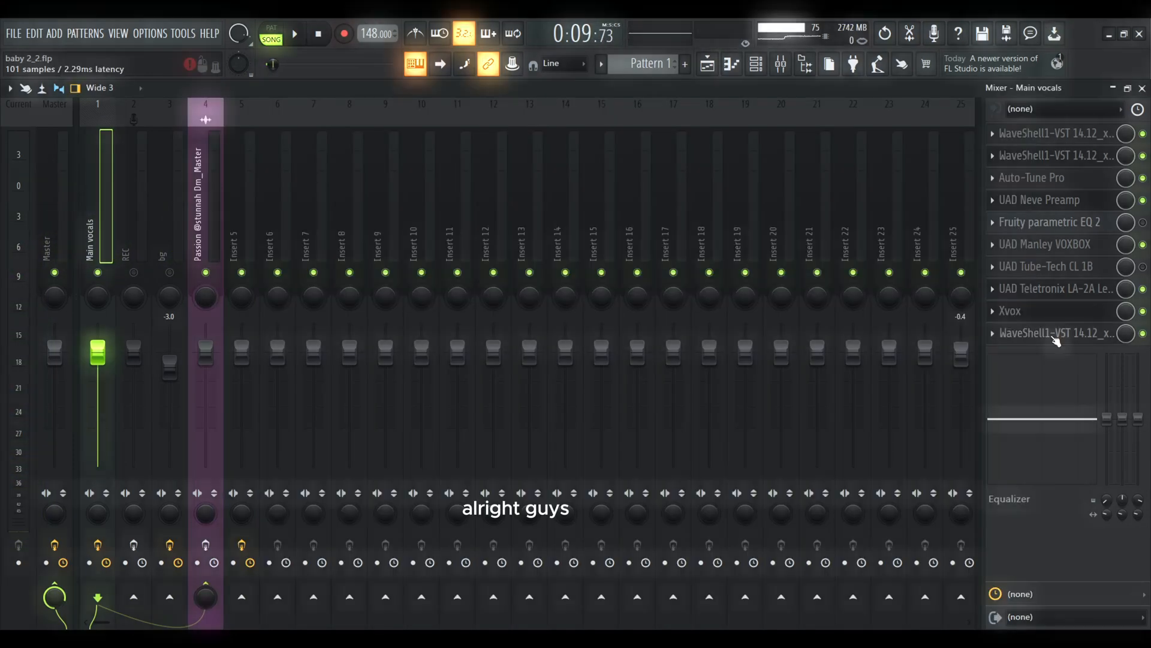
Open StudioRack in the last Main vocals slot and play the song with it enabled and bypassed to compare
{"action": "left_click", "coordinate": [1055, 334]}
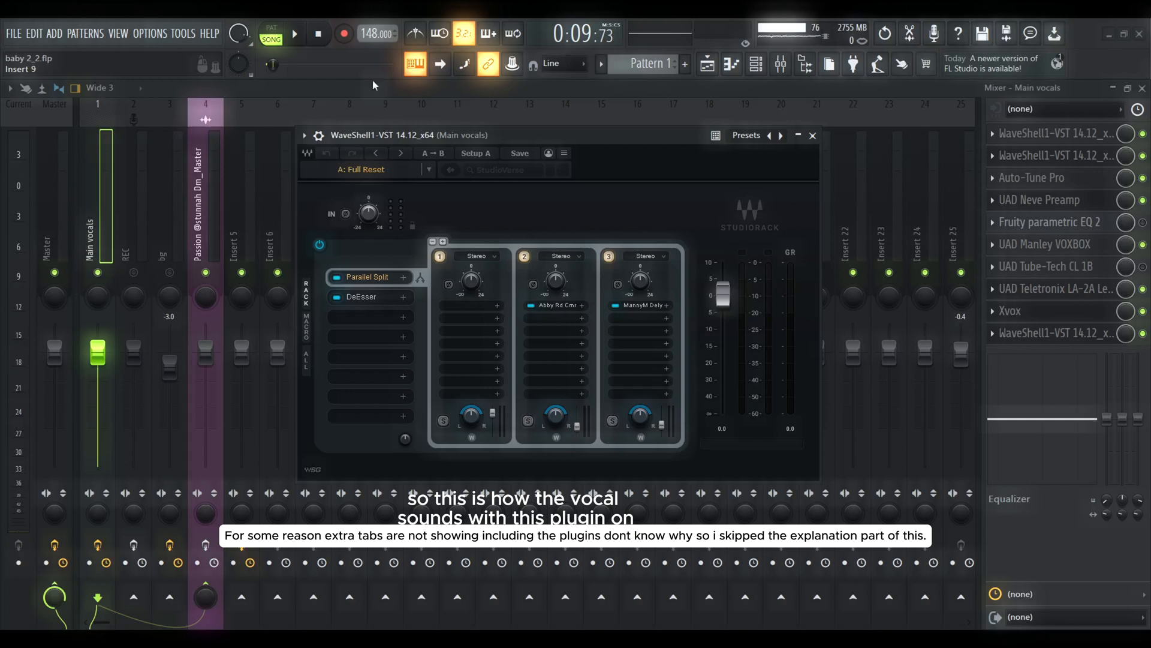
{"action": "left_click", "coordinate": [295, 34]}
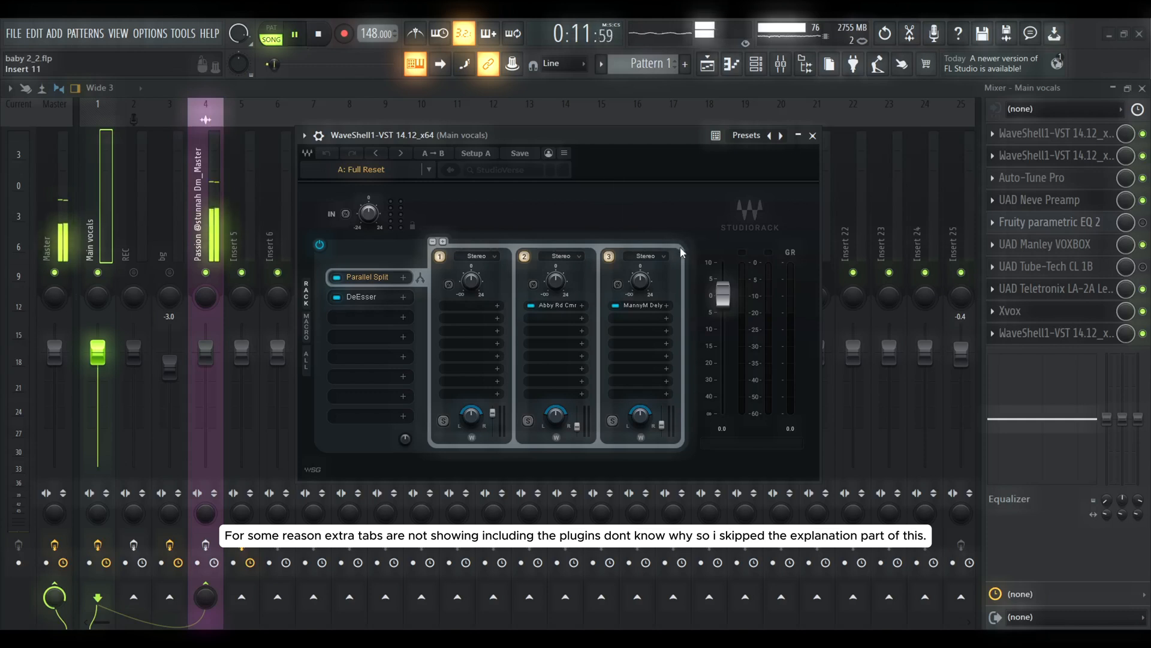
{"action": "left_click", "coordinate": [814, 136]}
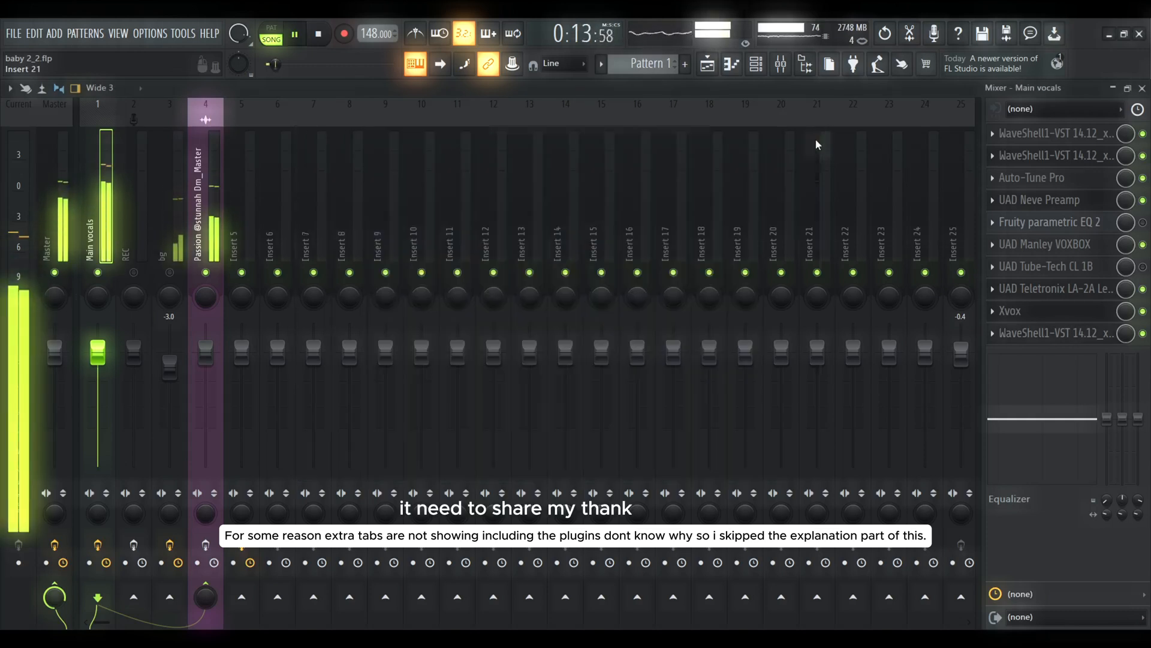
{"action": "left_click", "coordinate": [1052, 334]}
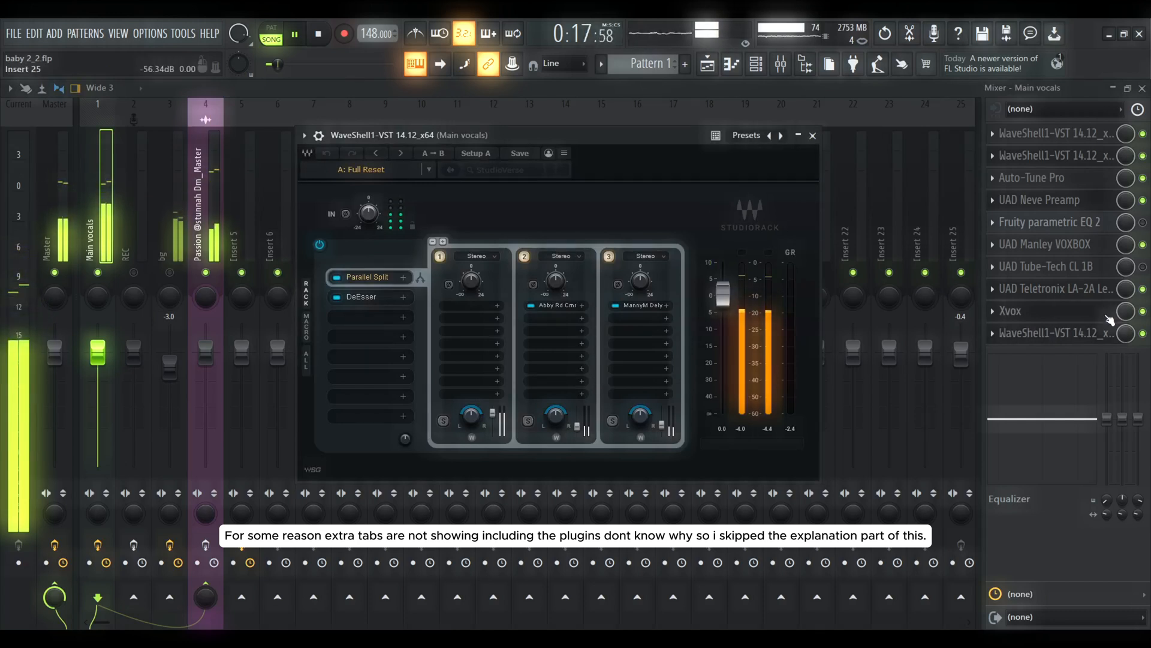
{"action": "left_click", "coordinate": [1085, 333]}
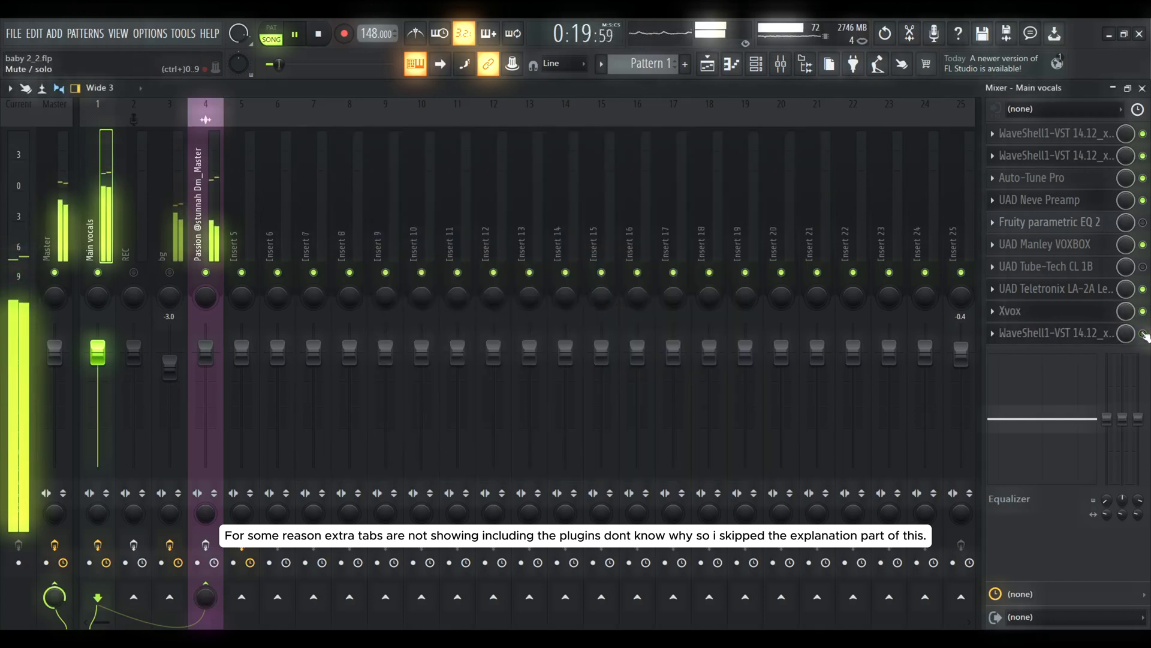
{"action": "left_click", "coordinate": [1058, 334]}
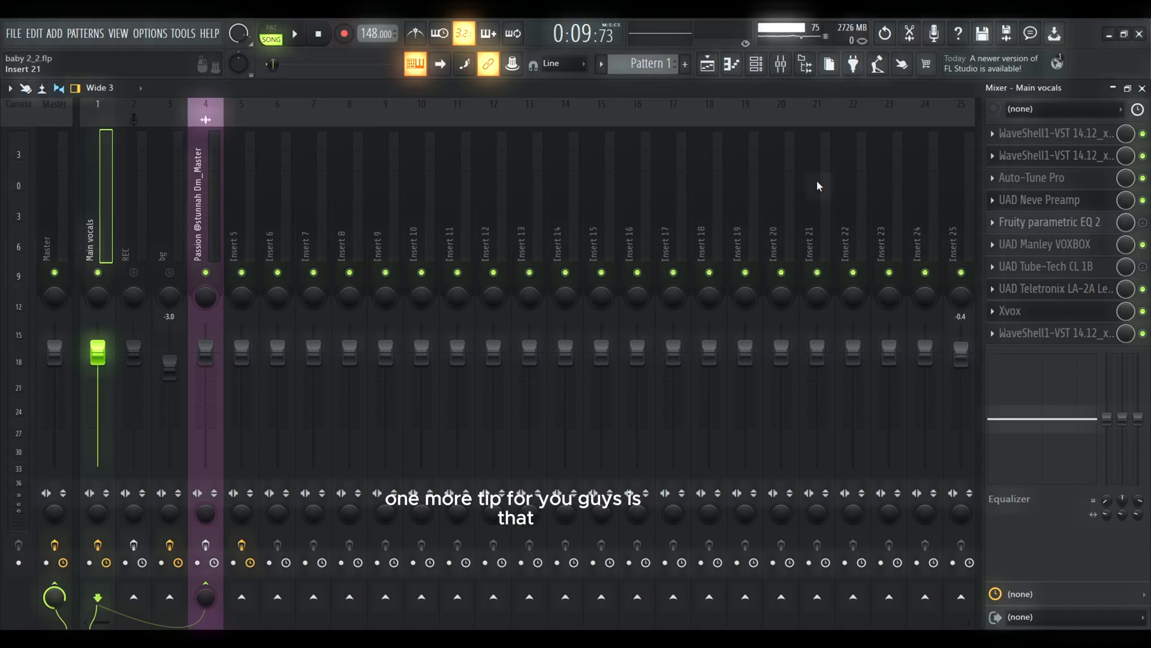
Open Auto-Tune Pro on the Main vocals track and examine the Throat Length automation clips on Playlist Track 14
{"action": "left_click", "coordinate": [1039, 177]}
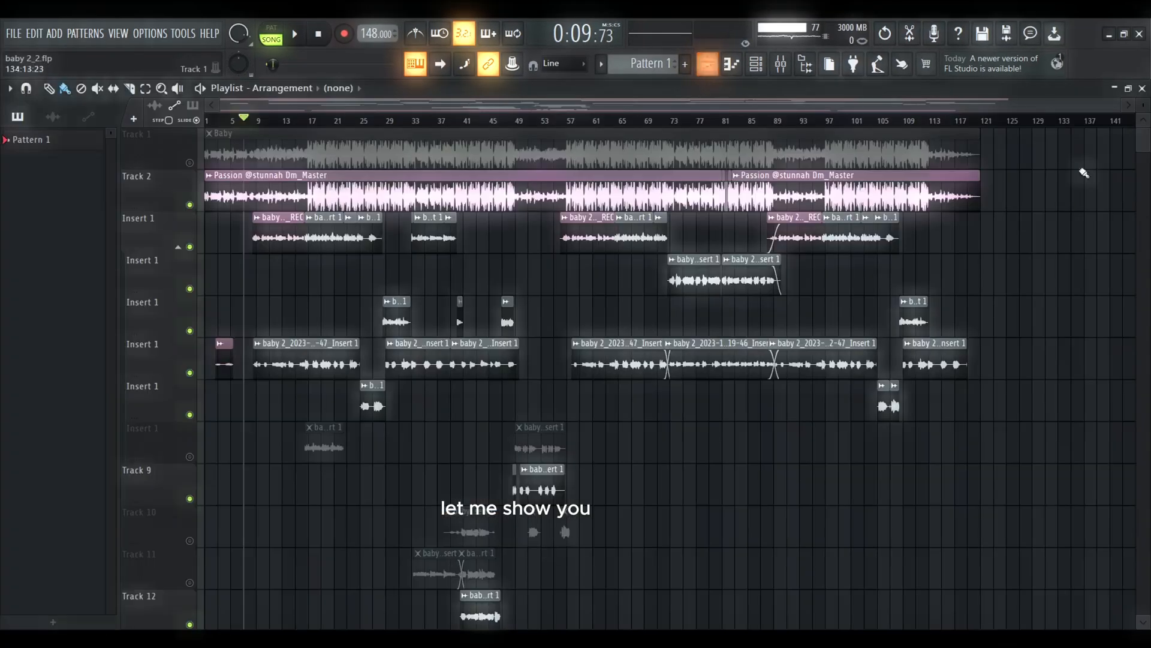
{"action": "left_click_drag", "start_coordinate": [1146, 140], "coordinate": [1148, 148]}
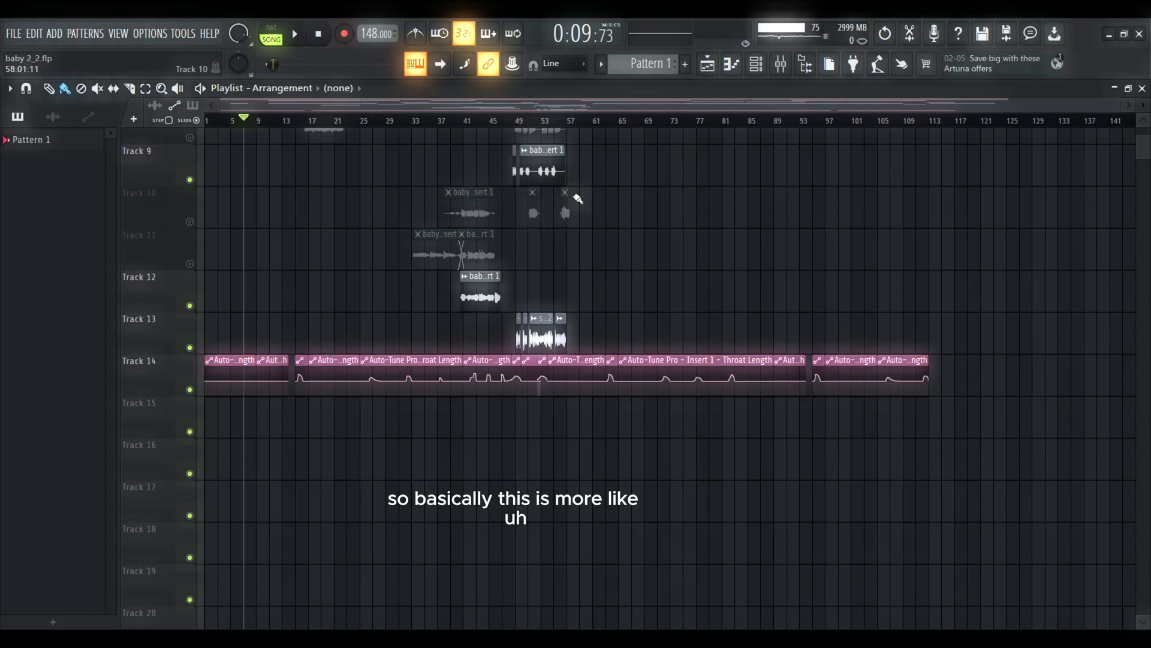
{"action": "left_click", "coordinate": [780, 64]}
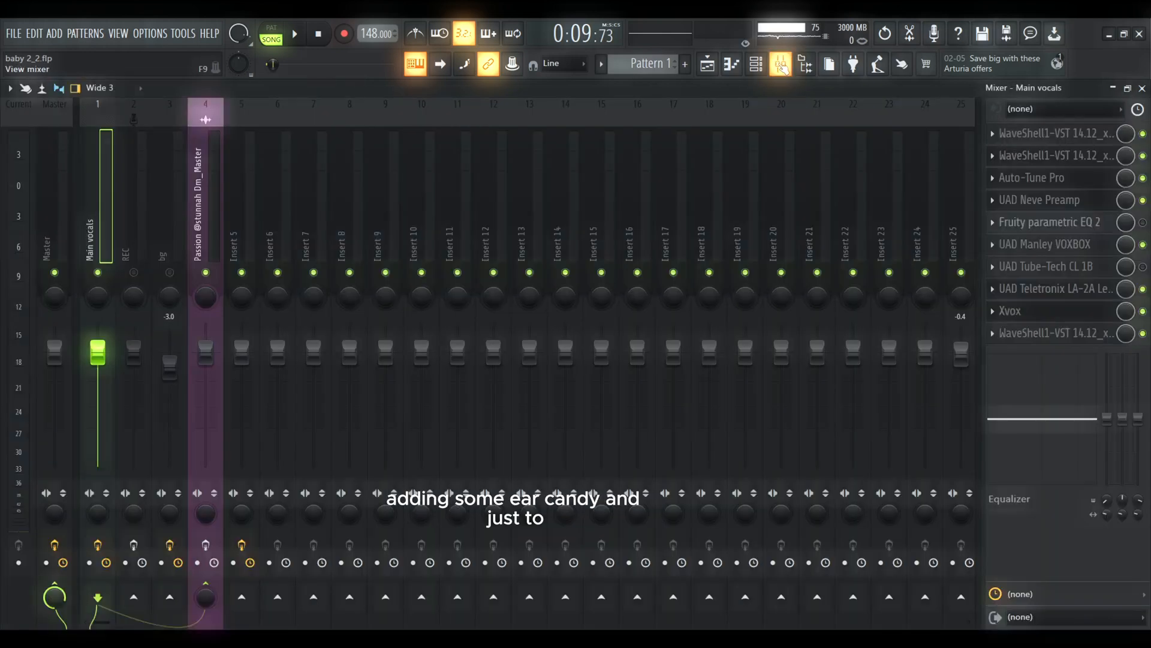
{"action": "left_click", "coordinate": [711, 71]}
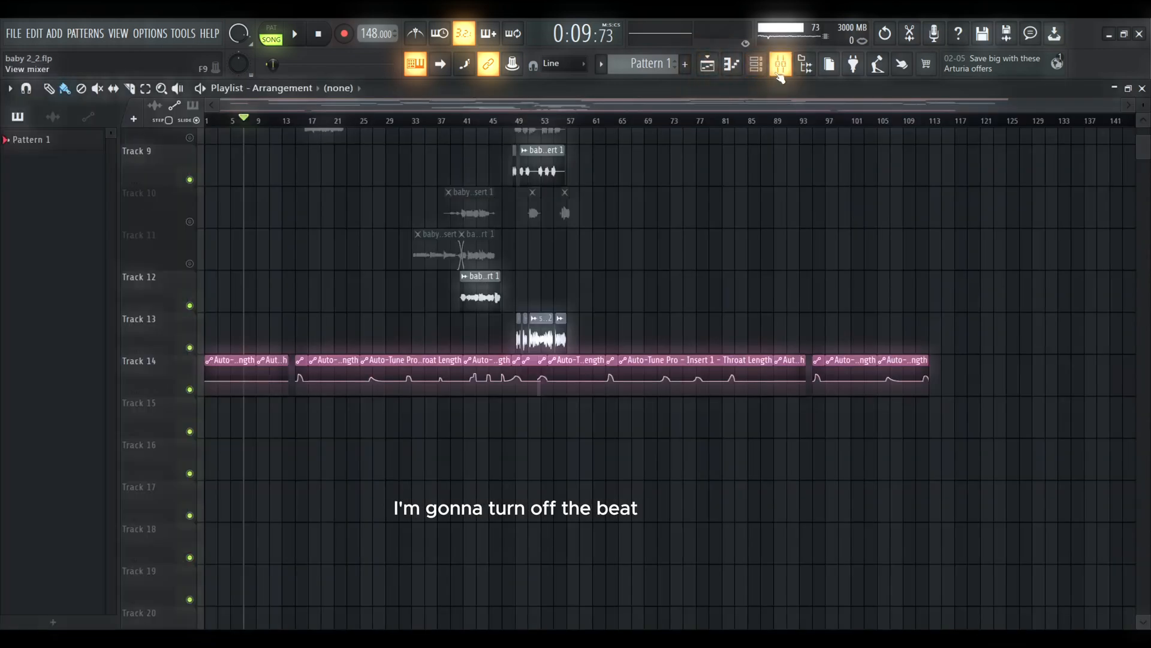
Mute the beat track in the mixer and play the song from bars 13 and 25 to hear the Throat Length automation
{"action": "left_click", "coordinate": [781, 63]}
{"action": "left_click", "coordinate": [206, 274]}
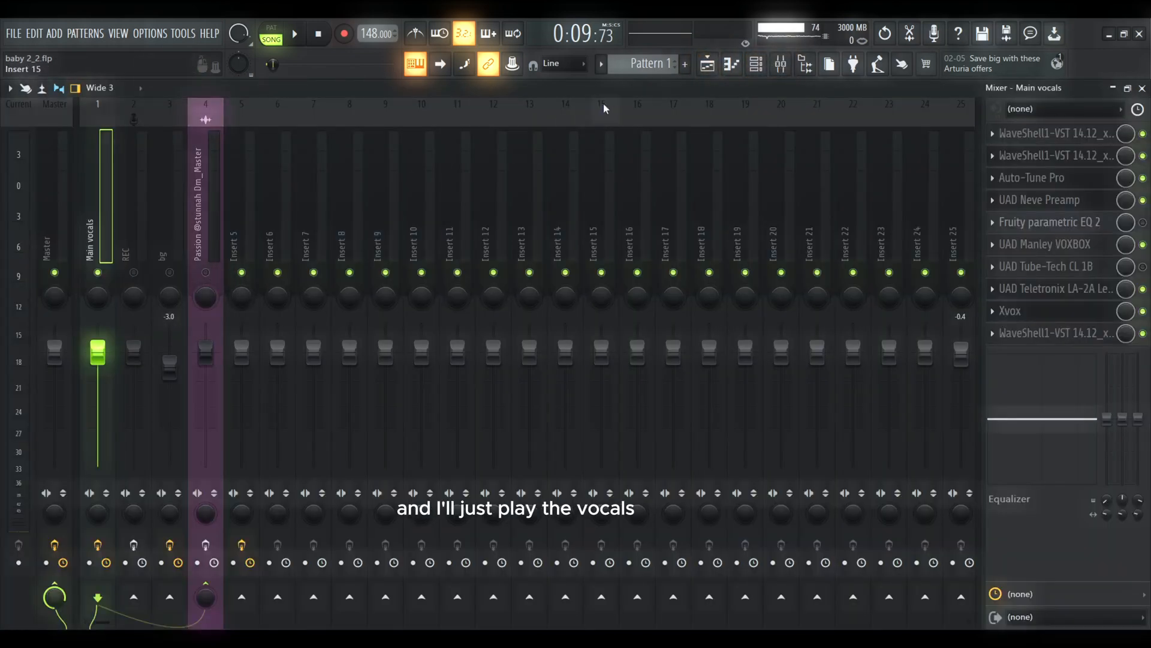
{"action": "left_click", "coordinate": [706, 71]}
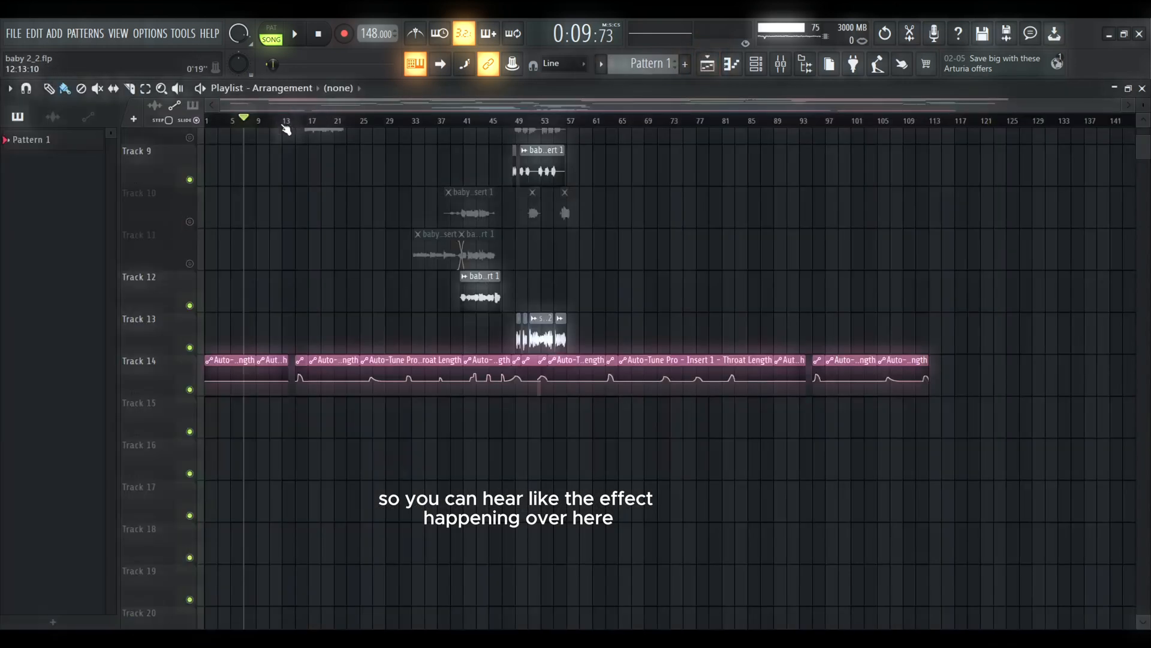
{"action": "left_click", "coordinate": [286, 122]}
{"action": "key", "text": "space"}
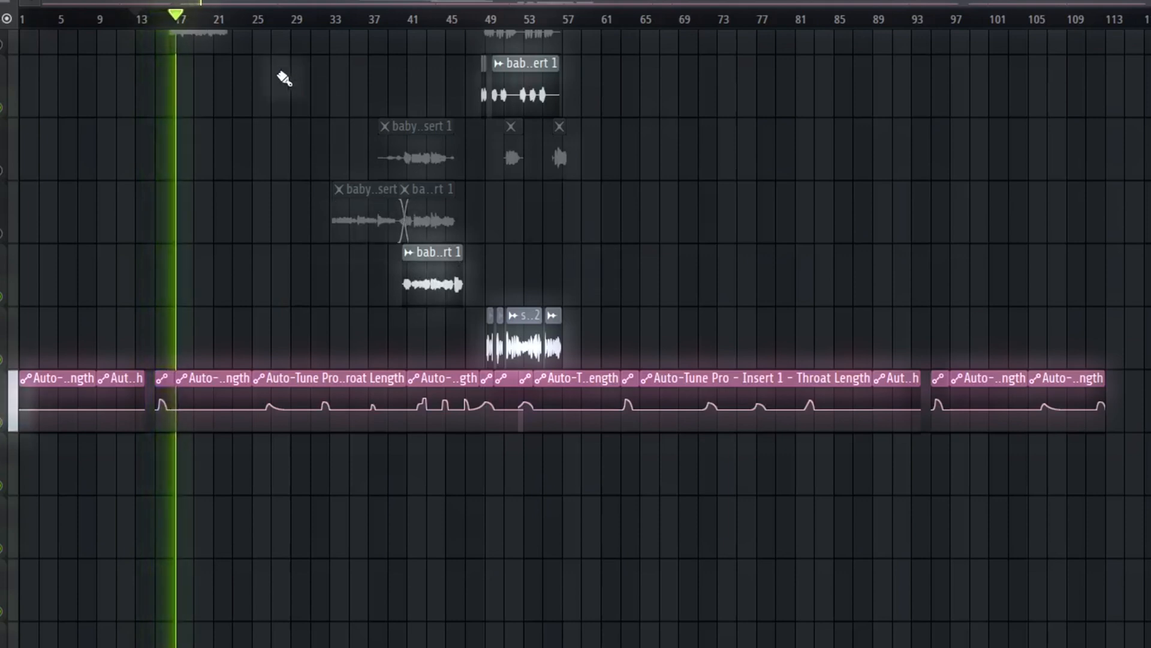
{"action": "left_click", "coordinate": [256, 24]}
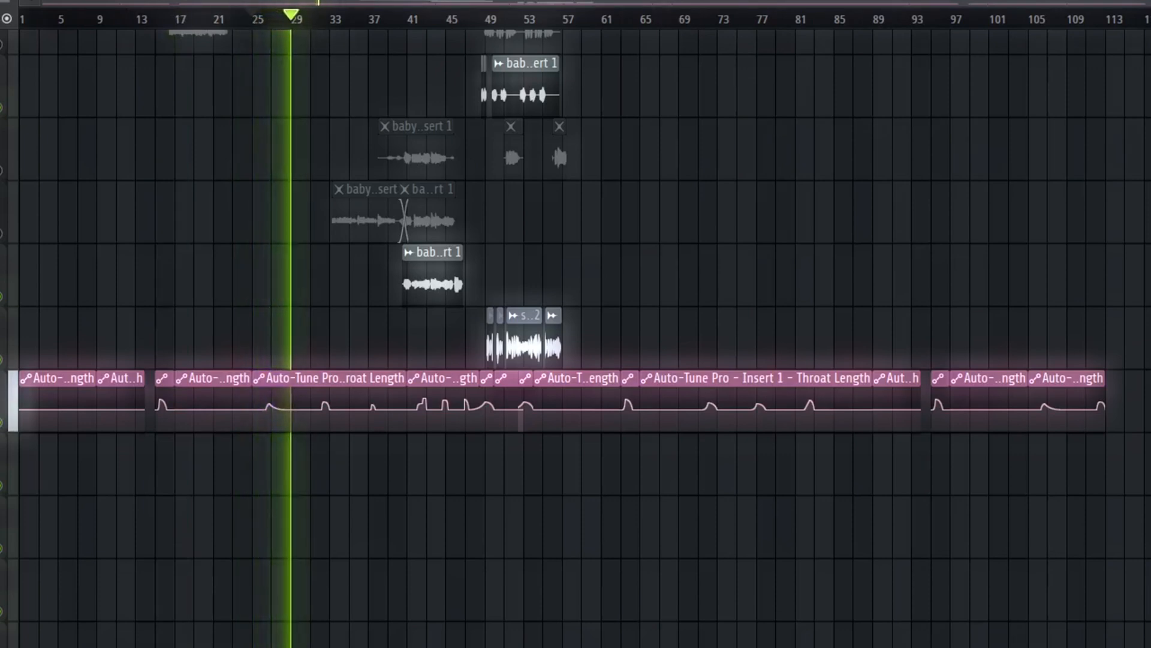
{"action": "key", "text": "space"}
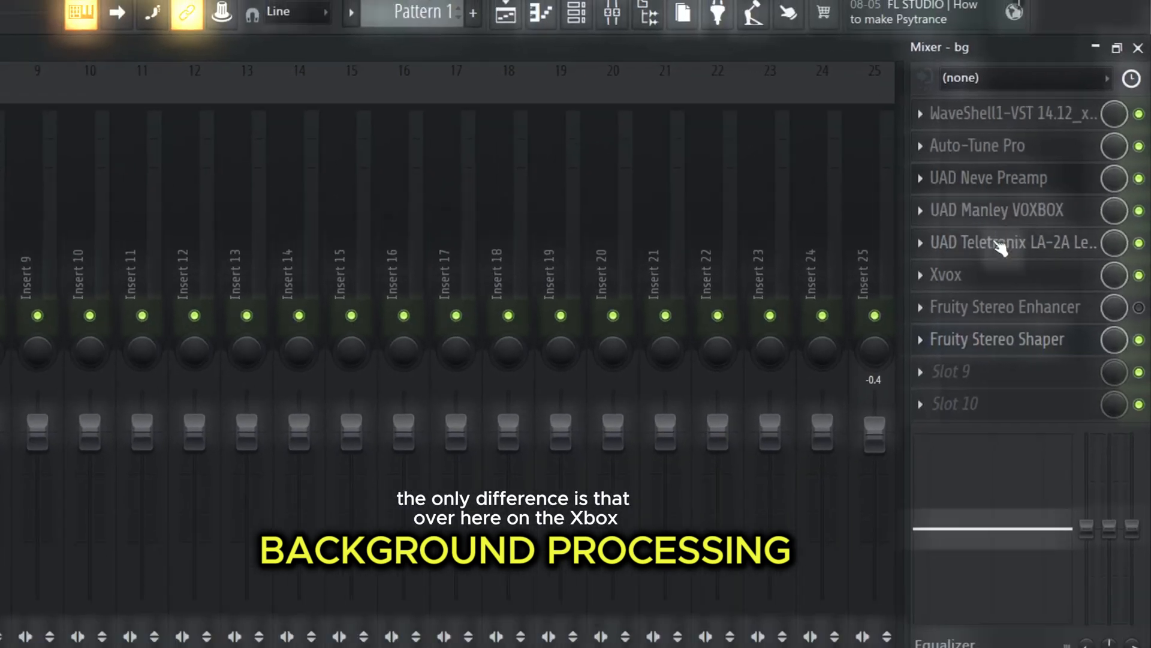
Review the Telephone effect in Xvox on the bg track, and add a Fruity parametric EQ 2 in slot 9, switched off
{"action": "left_click", "coordinate": [959, 300]}
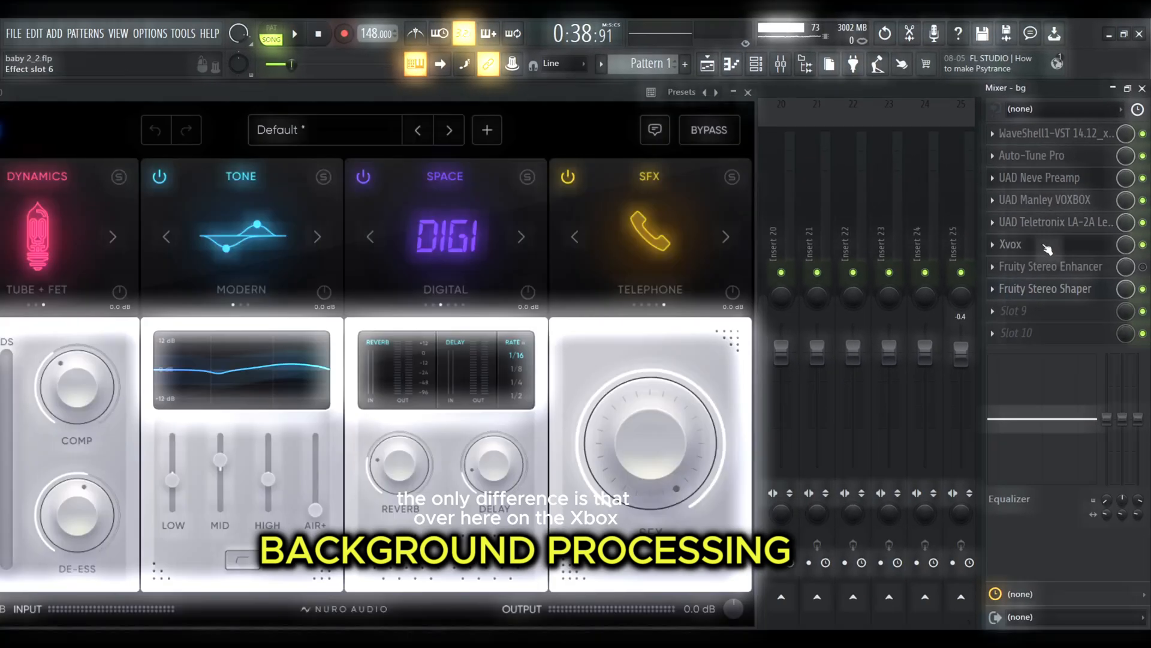
{"action": "left_click_drag", "start_coordinate": [541, 93], "coordinate": [674, 81]}
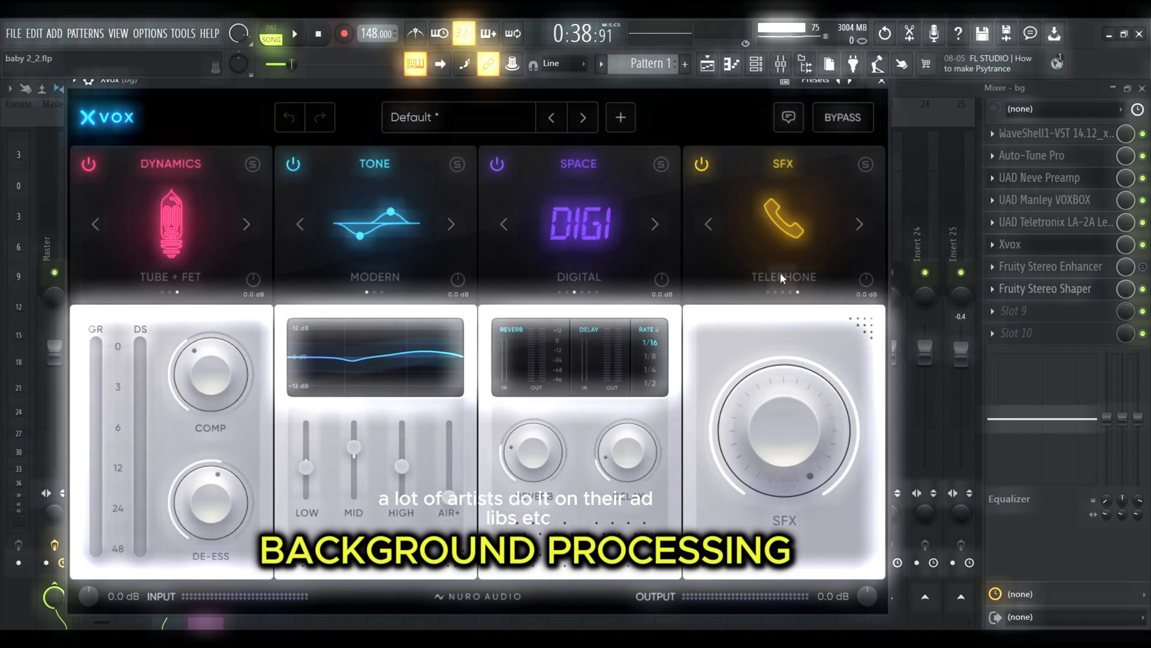
{"action": "left_click", "coordinate": [997, 313]}
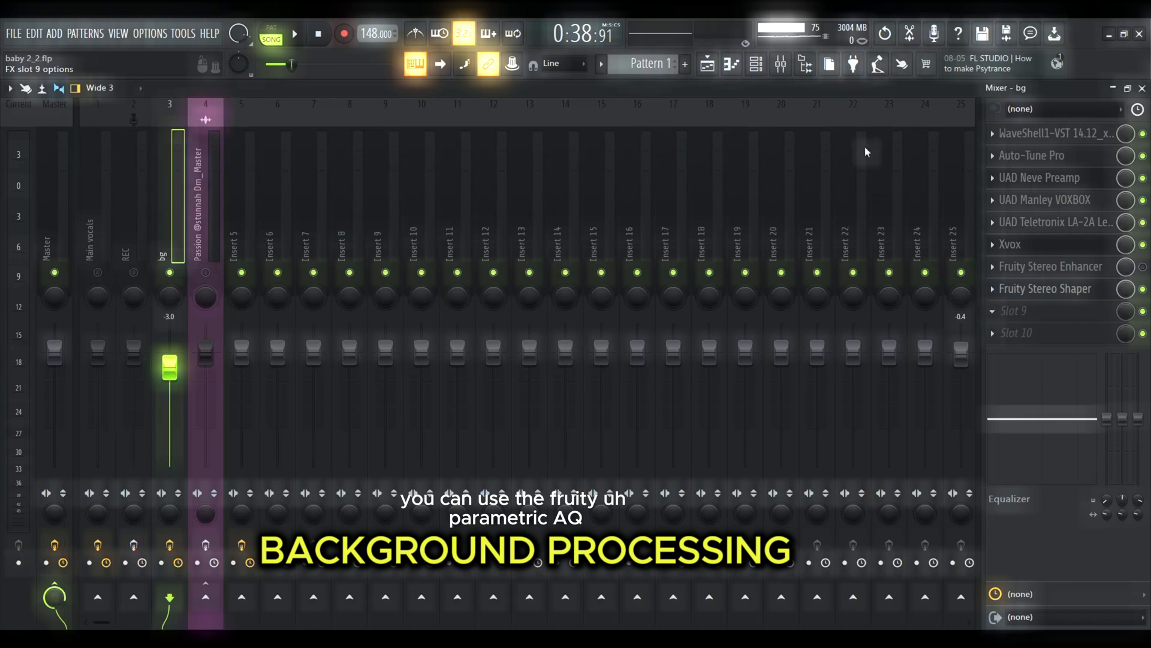
{"action": "left_click", "coordinate": [838, 145]}
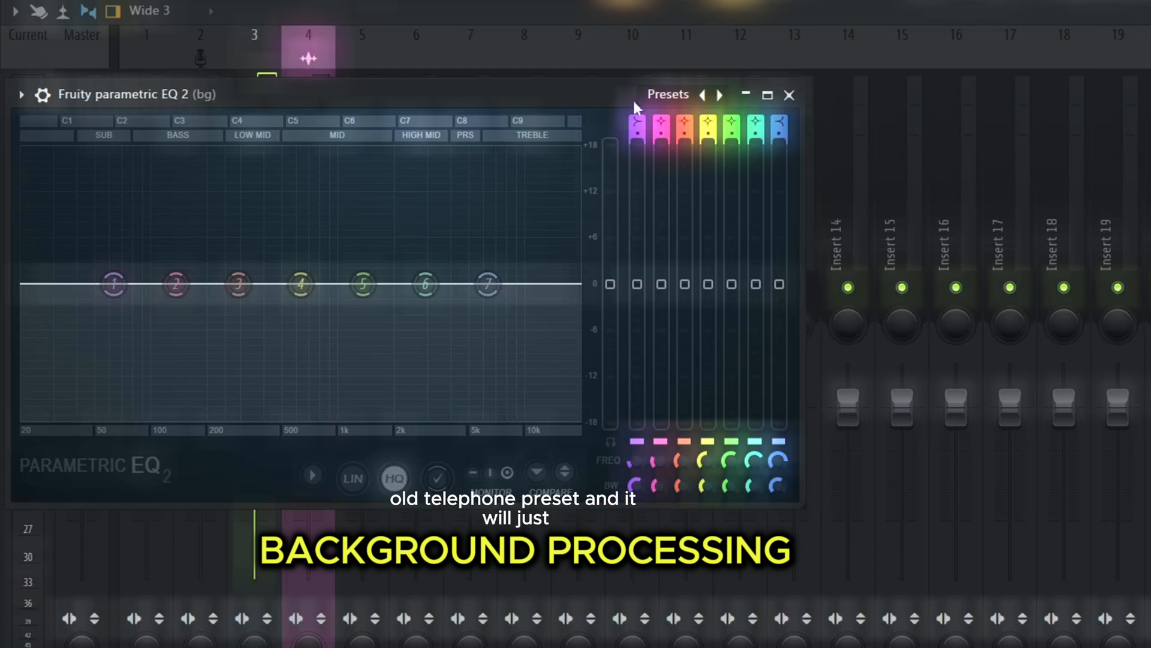
{"action": "left_click", "coordinate": [789, 95]}
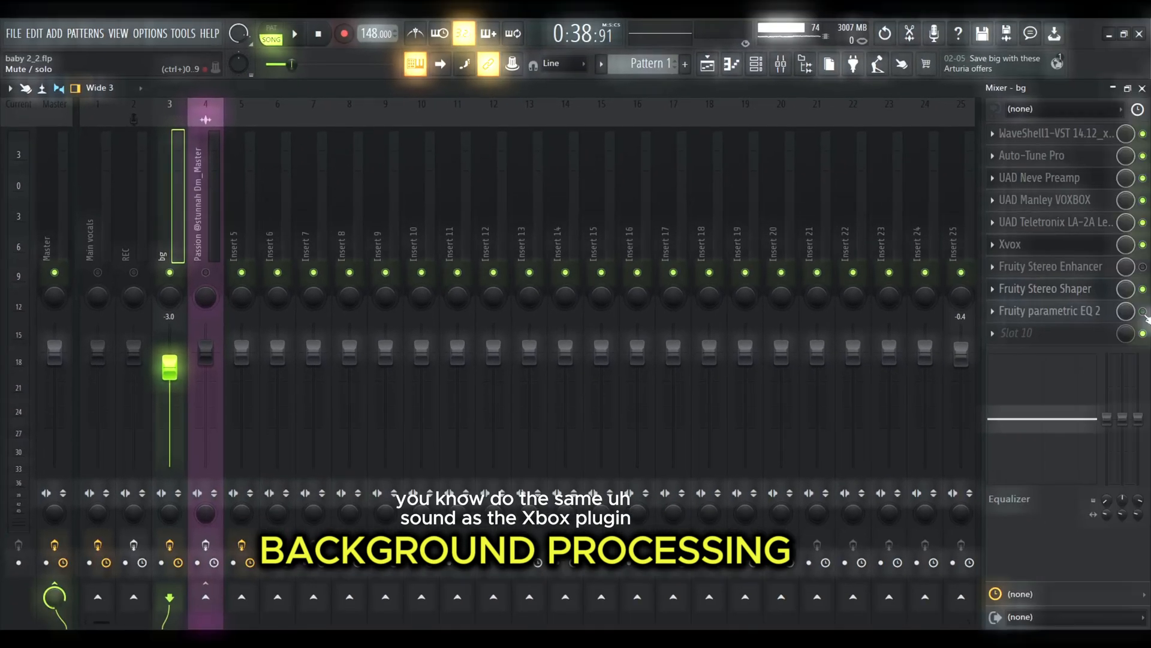
Review the Fruity Stereo Shaper settings on the bg track and play the song with the beat to hear the background vocals
{"action": "left_click", "coordinate": [1069, 290]}
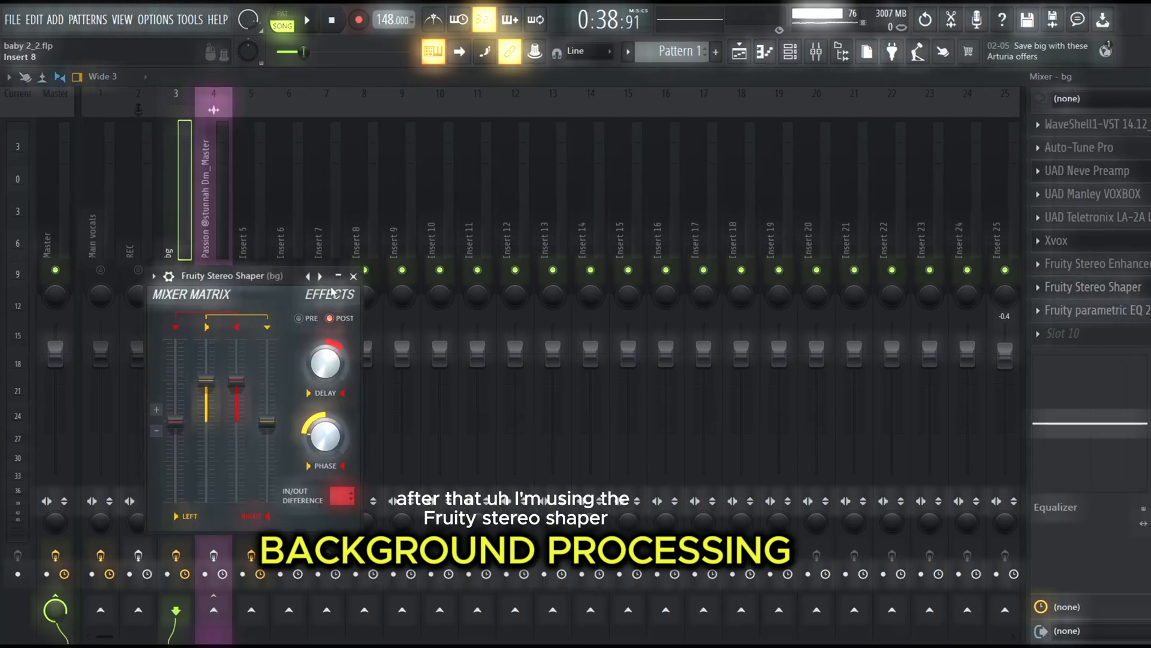
{"action": "left_click_drag", "start_coordinate": [251, 285], "coordinate": [501, 232]}
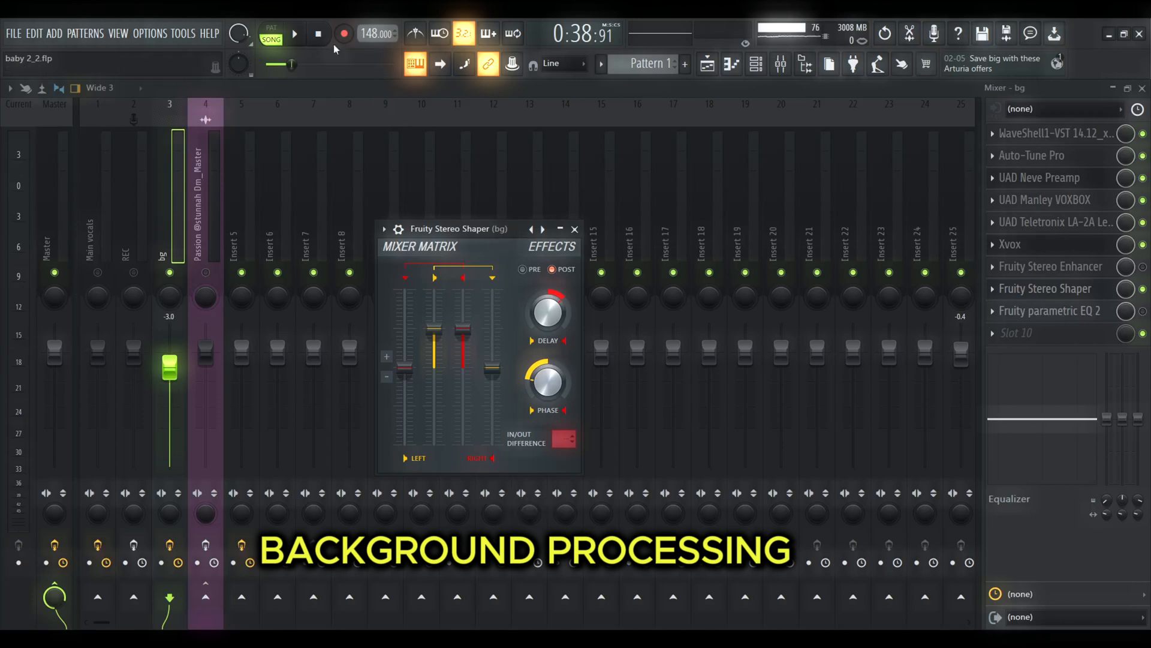
{"action": "left_click", "coordinate": [298, 33]}
{"action": "key", "text": "Escape"}
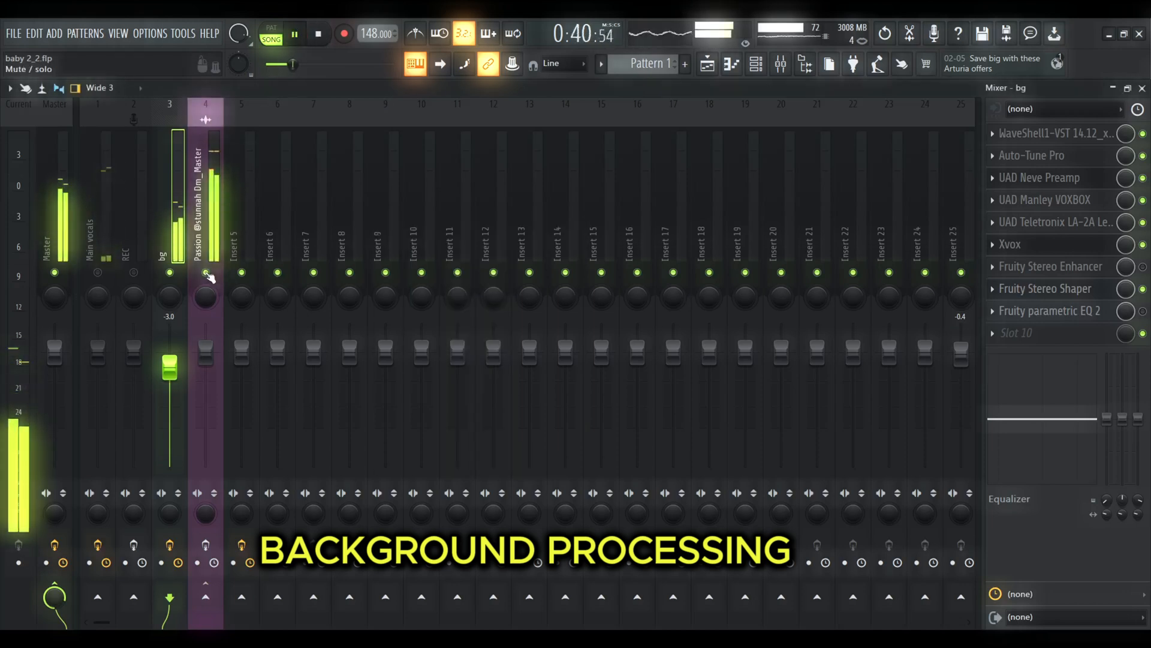
{"action": "left_click", "coordinate": [207, 213]}
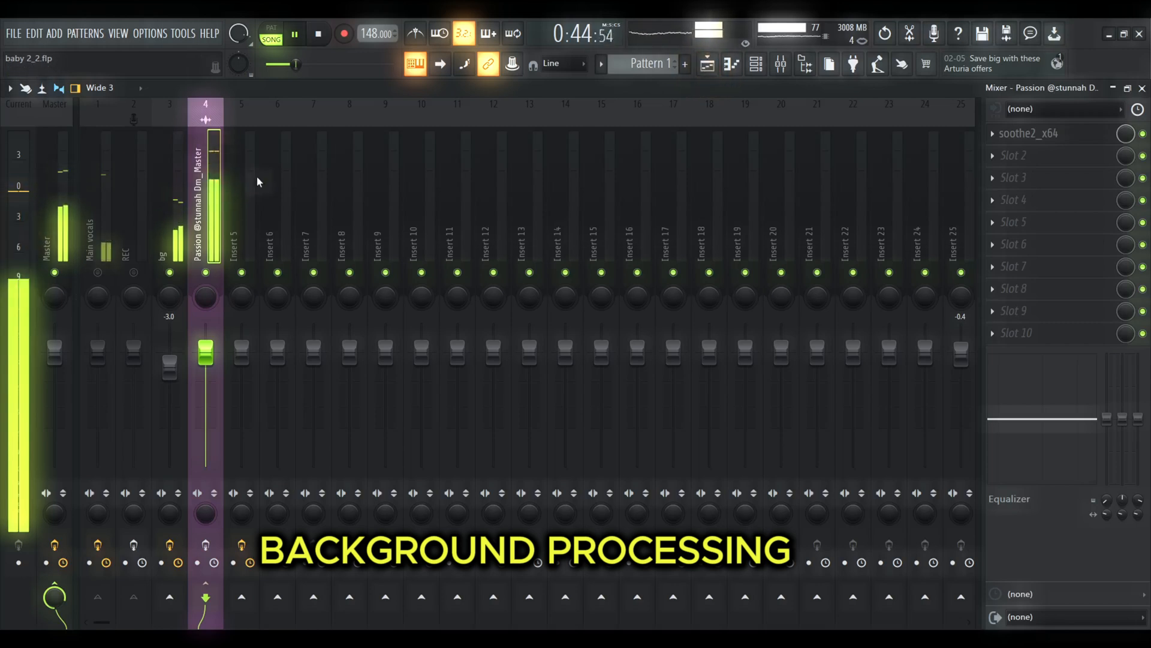
{"action": "left_click", "coordinate": [155, 211]}
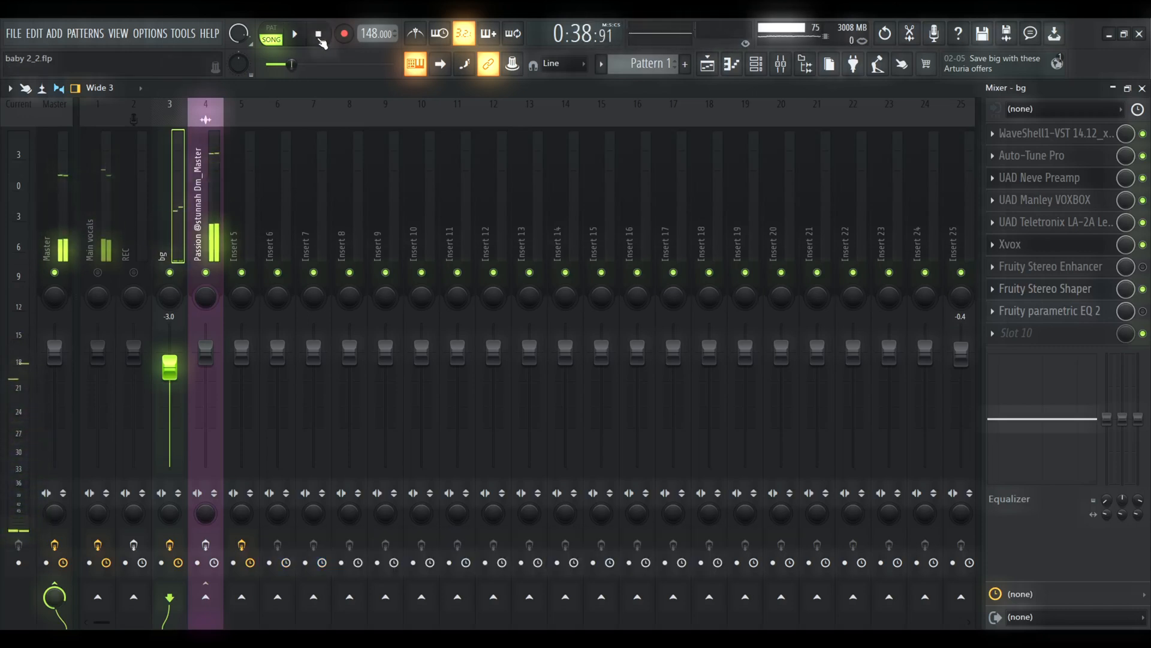
Open soothe2 on the Passion beat track to review its settings, and close it
{"action": "left_click", "coordinate": [219, 185]}
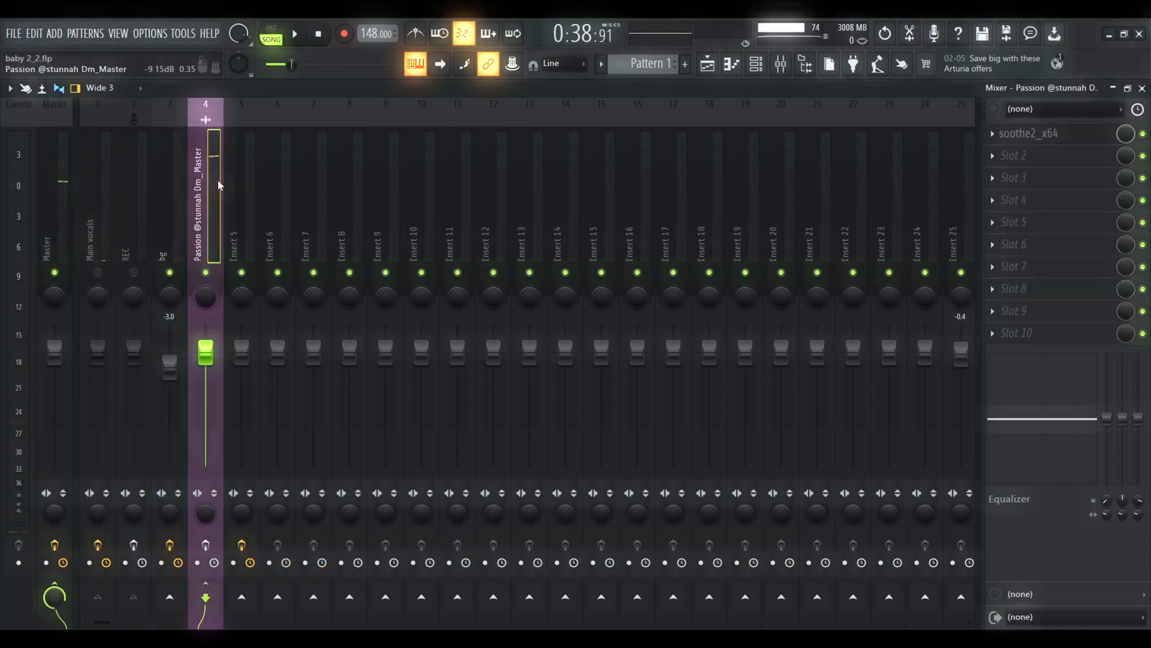
{"action": "left_click", "coordinate": [1035, 139]}
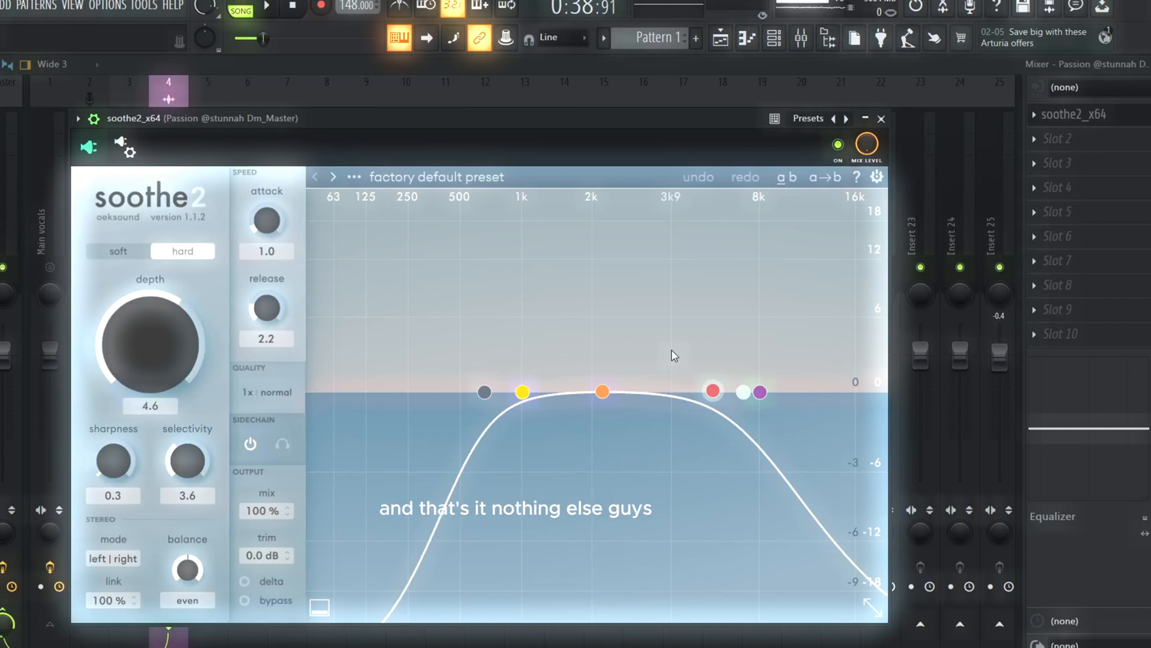
{"action": "left_click", "coordinate": [881, 120]}
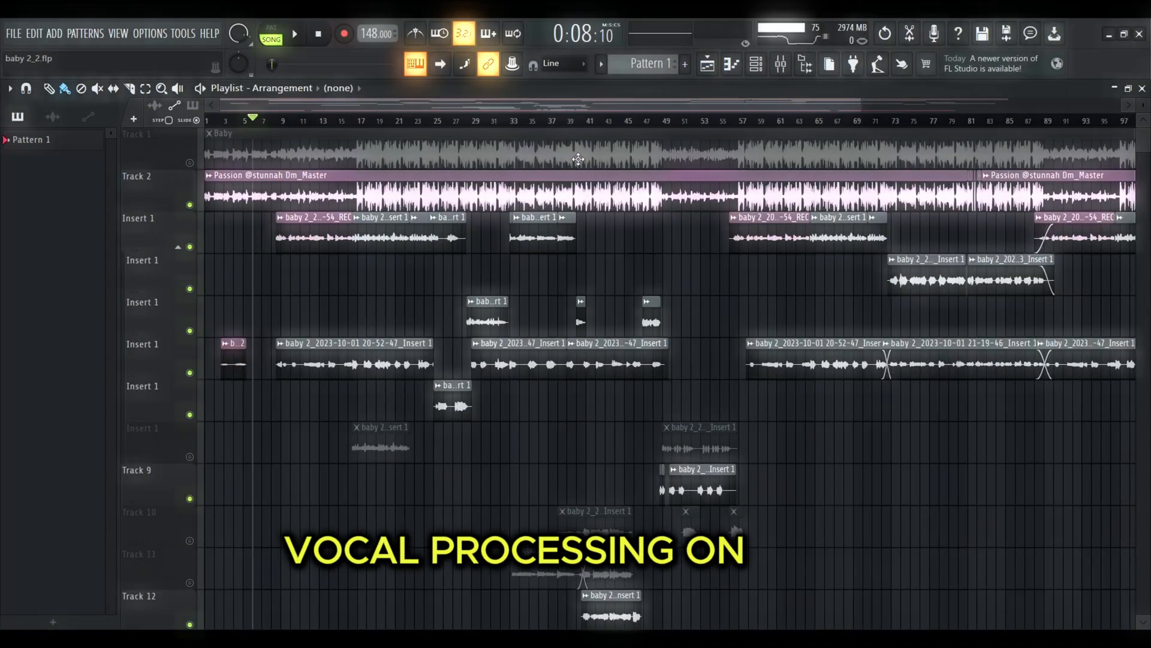
Play the song from the intro in the Playlist to hear the mix with the vocal processing on
{"action": "key", "text": "space"}
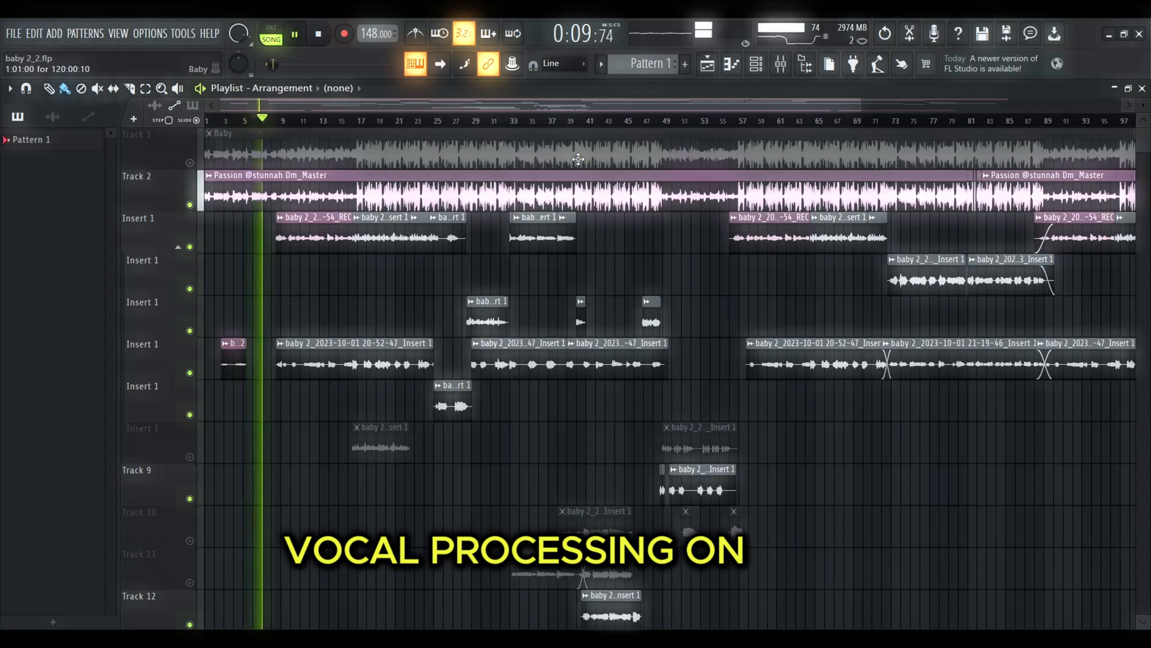